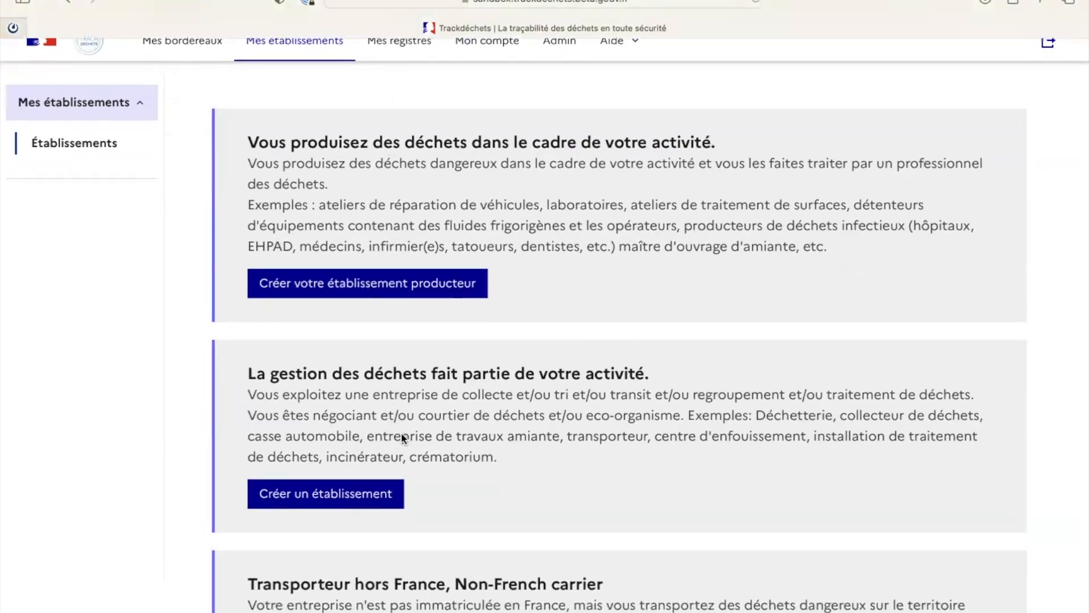
Step: Start creating a waste-management establishment, generate a fictitious SIRET number for it and validate the number
left_click_drag(247, 373, 655, 379)
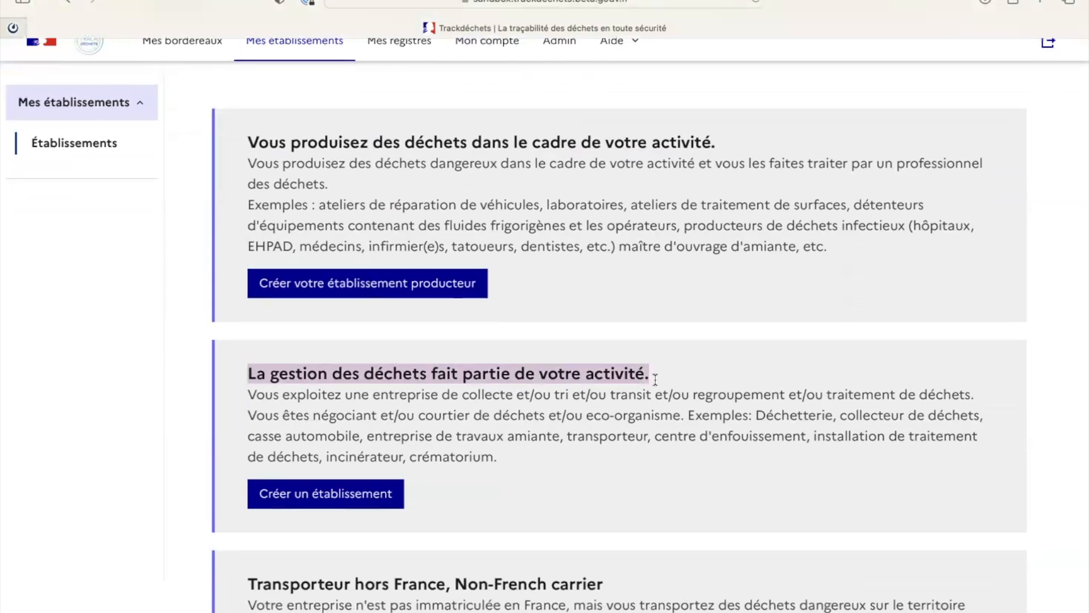
left_click(315, 493)
left_click(375, 237)
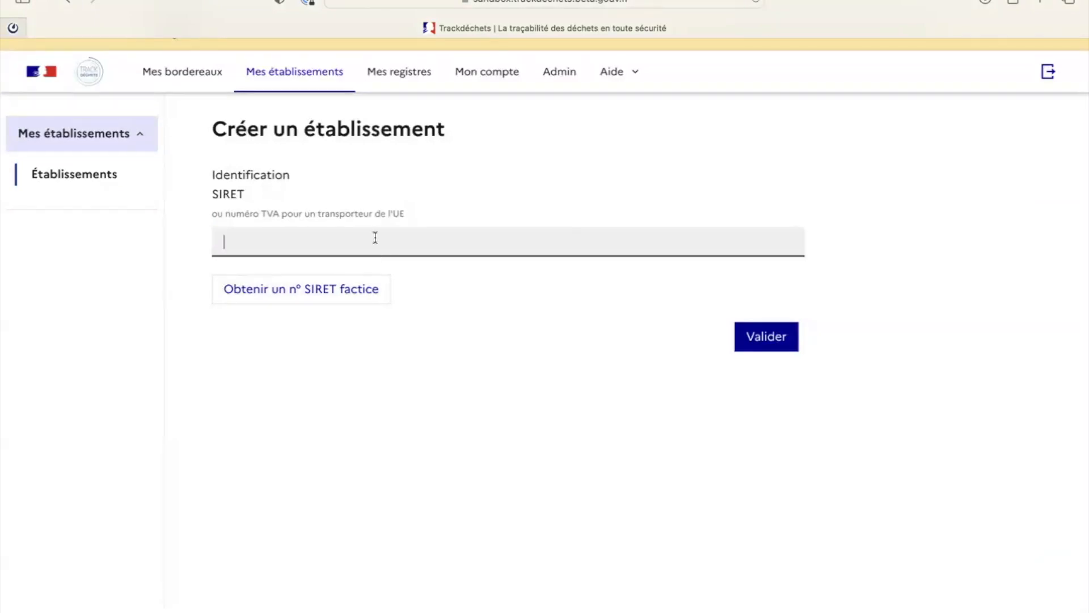
left_click(350, 286)
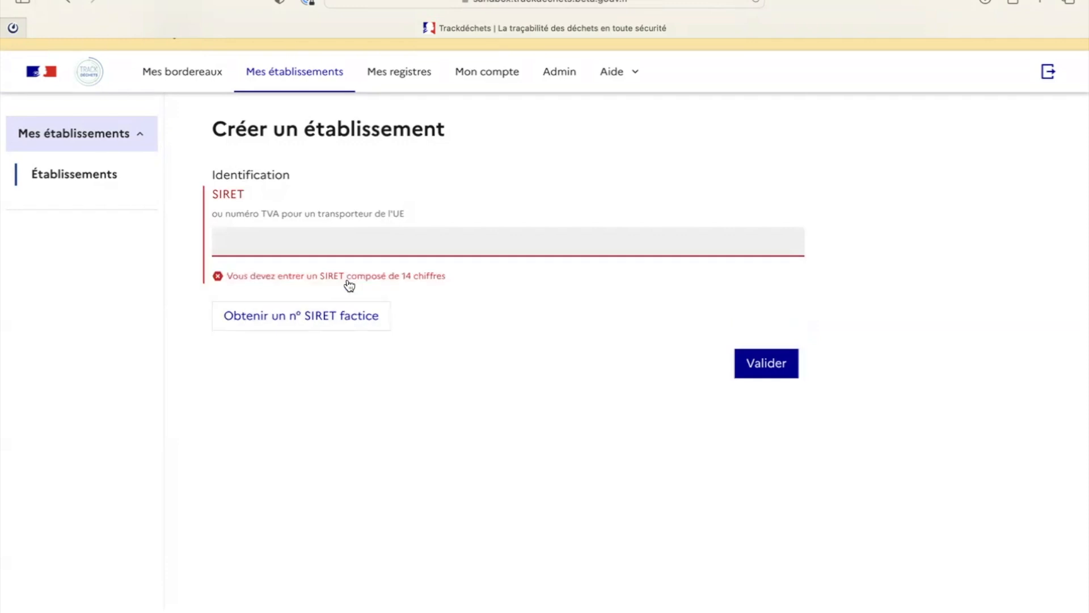
left_click(352, 316)
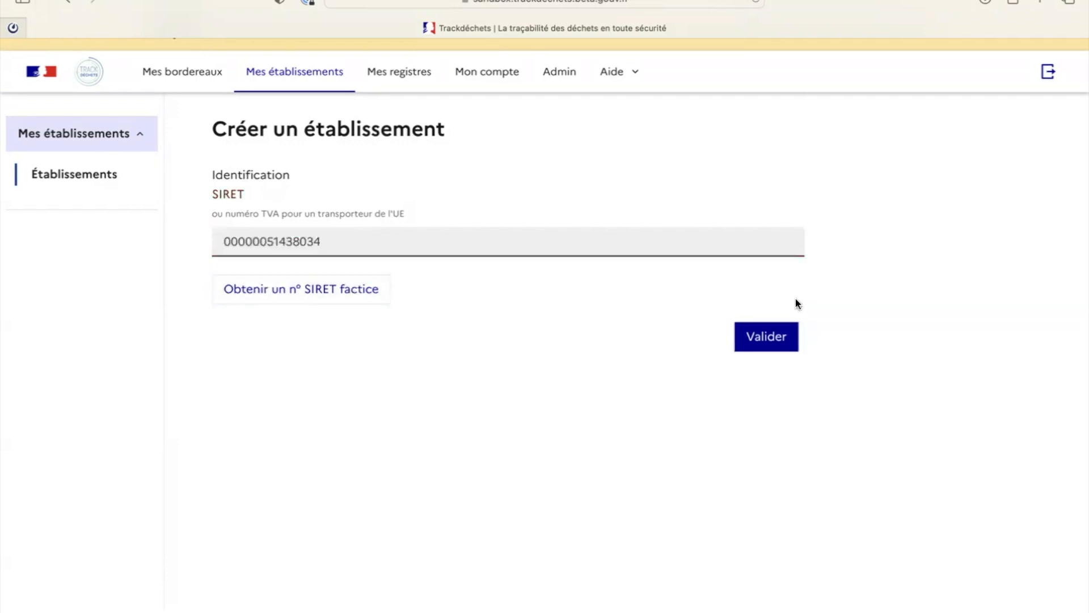
left_click(782, 338)
Step: Set the establishment's usual name to "Entreprise de travaux test" and fill in the contact person, phone number and e-mail
scroll(781, 338, "down", 3)
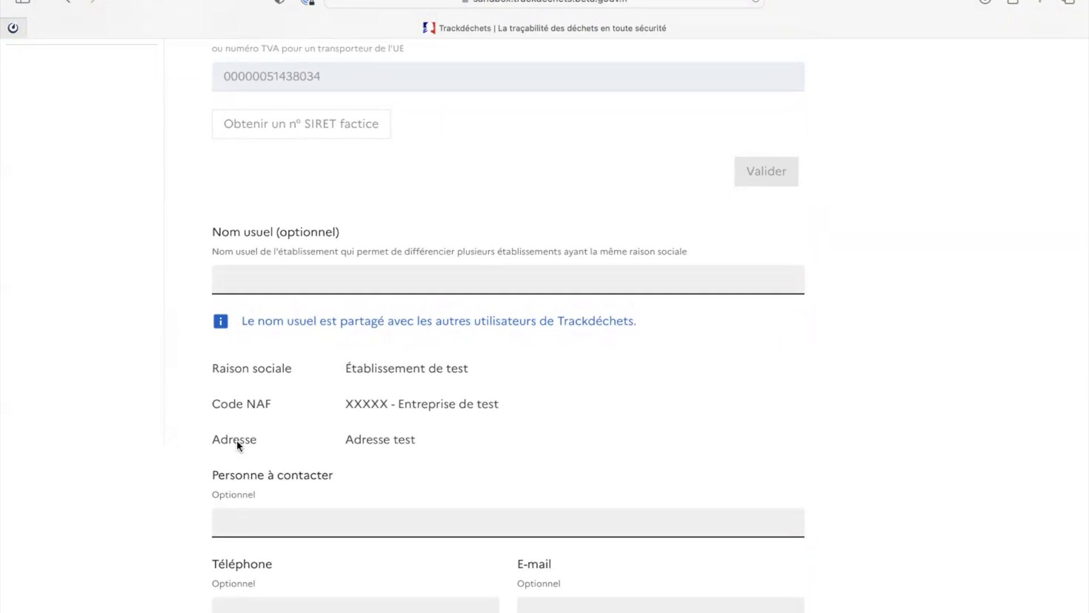
left_click(276, 285)
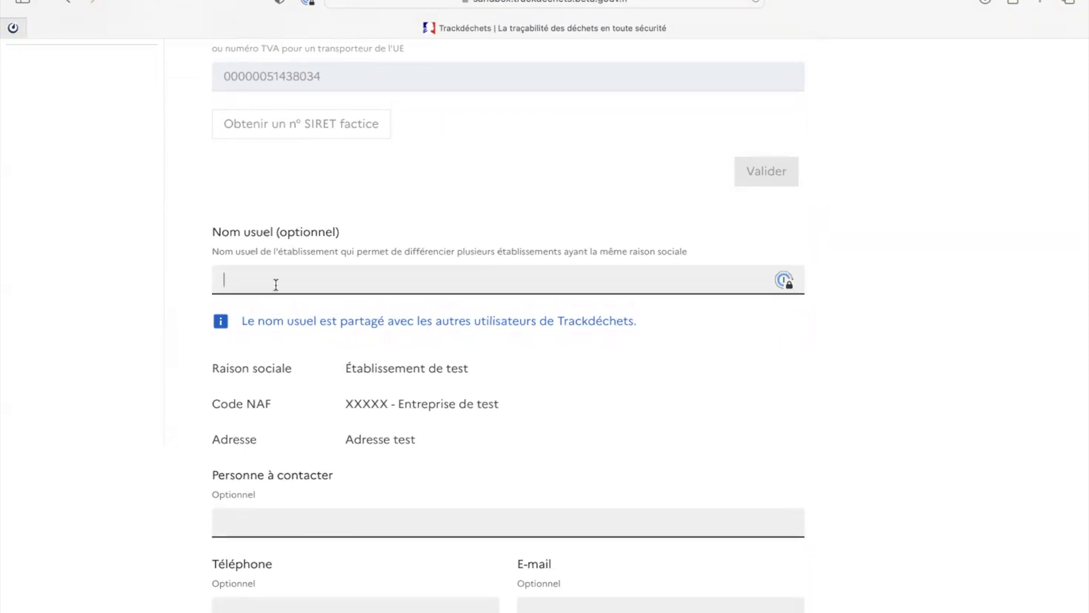
type("Entreprise de travaux test")
scroll(267, 300, "down", 4)
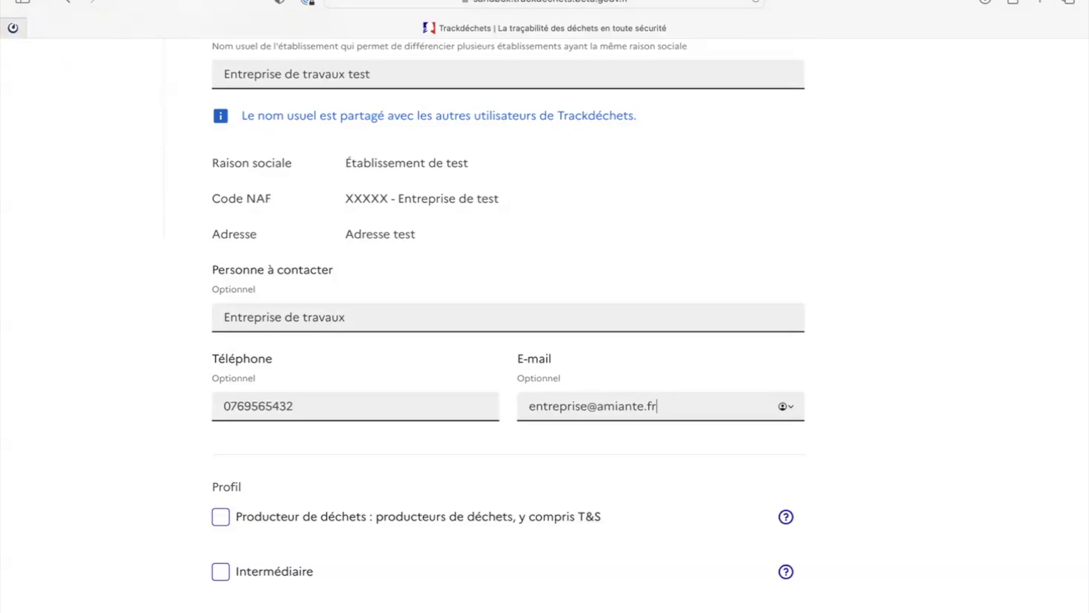
Step: Set the establishment's profile to "Entreprise de travaux amiante" with "Travaux relevant de la sous-section 3"
scroll(508, 318, "down", 3)
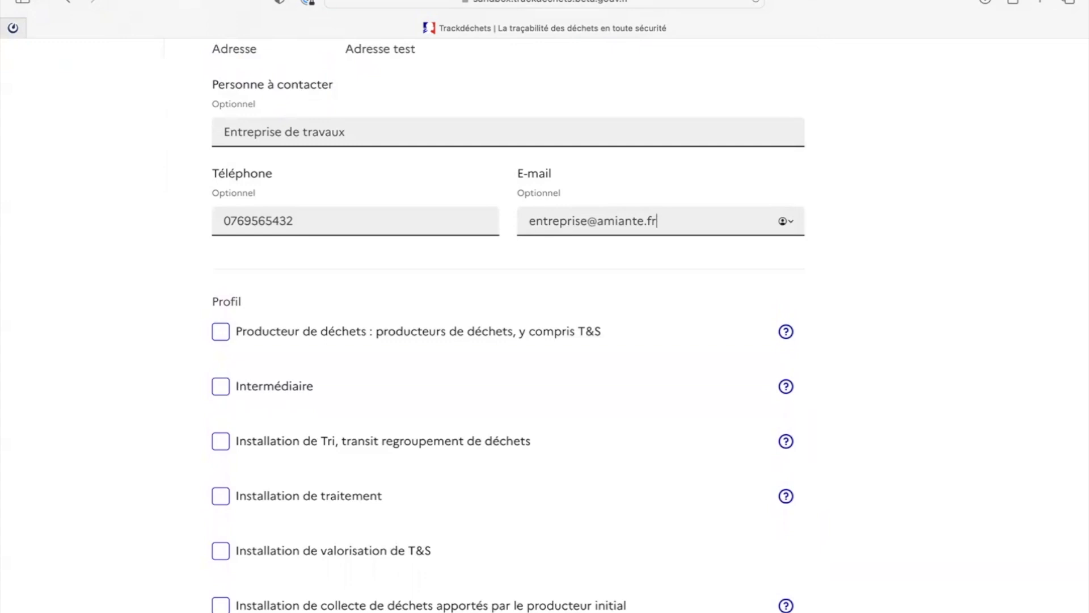
scroll(508, 318, "down", 2)
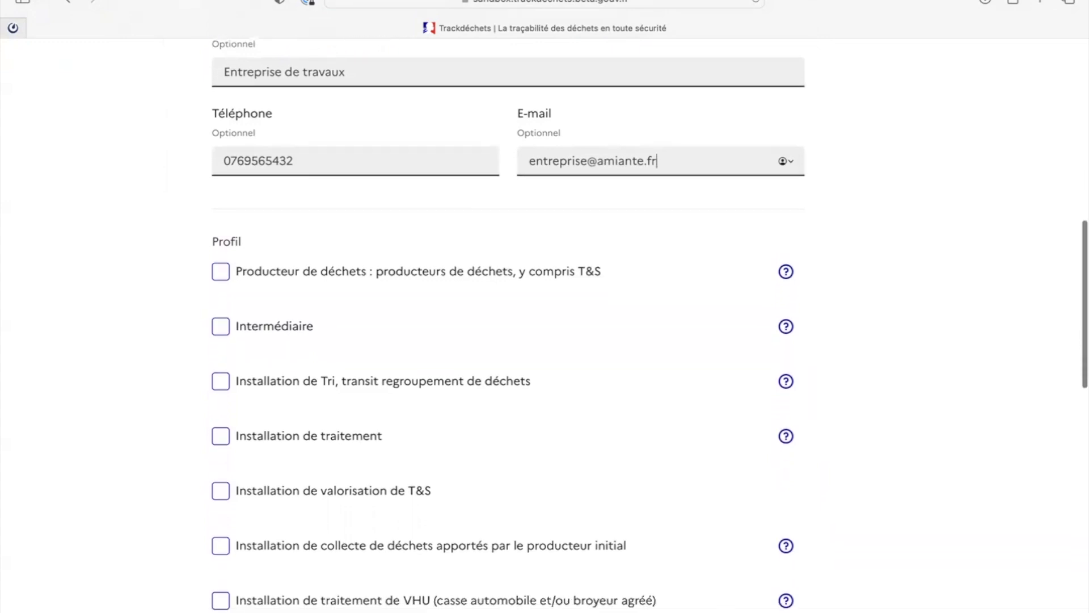
scroll(525, 387, "down", 1)
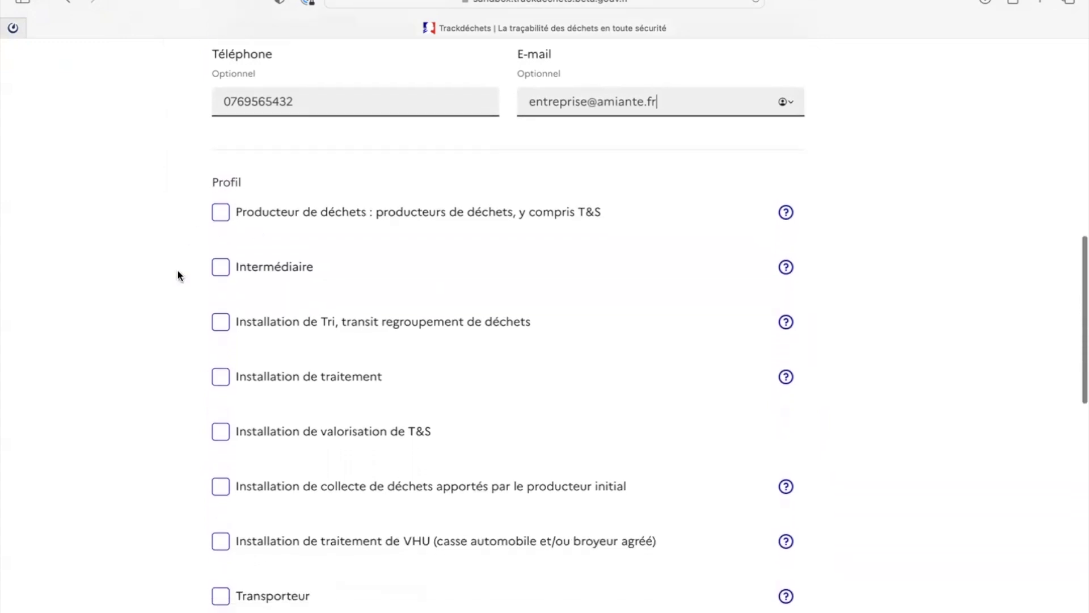
scroll(426, 484, "down", 5)
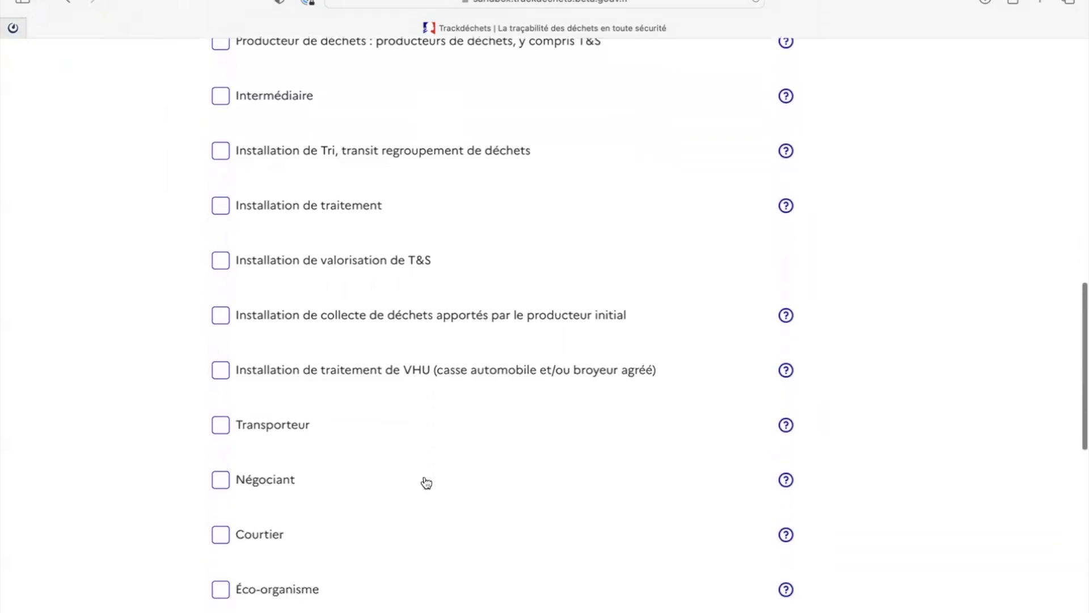
scroll(427, 483, "down", 1)
left_click(220, 421)
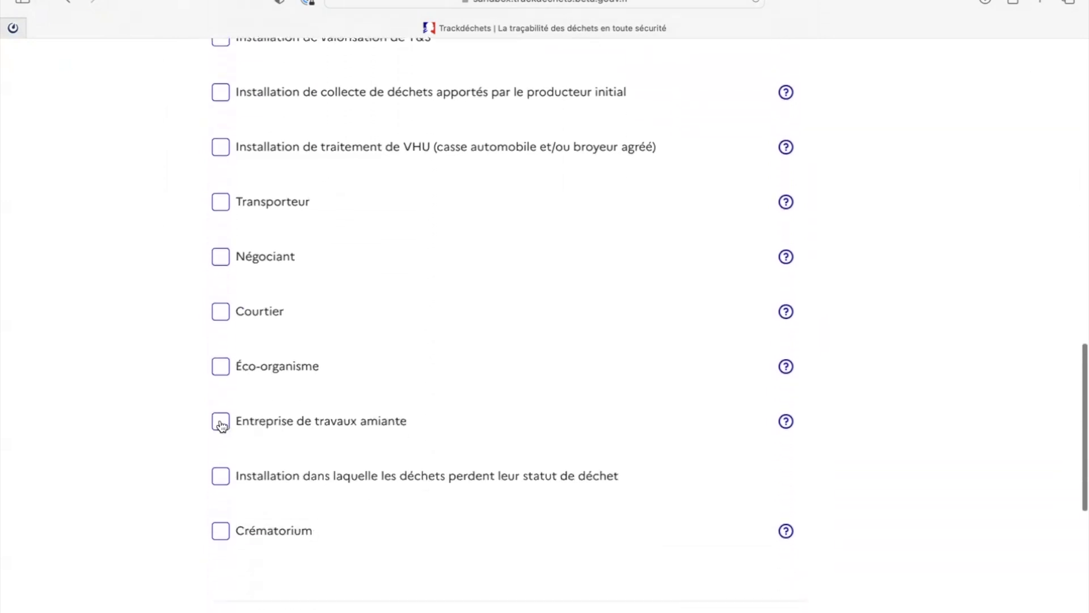
scroll(361, 394, "down", 1)
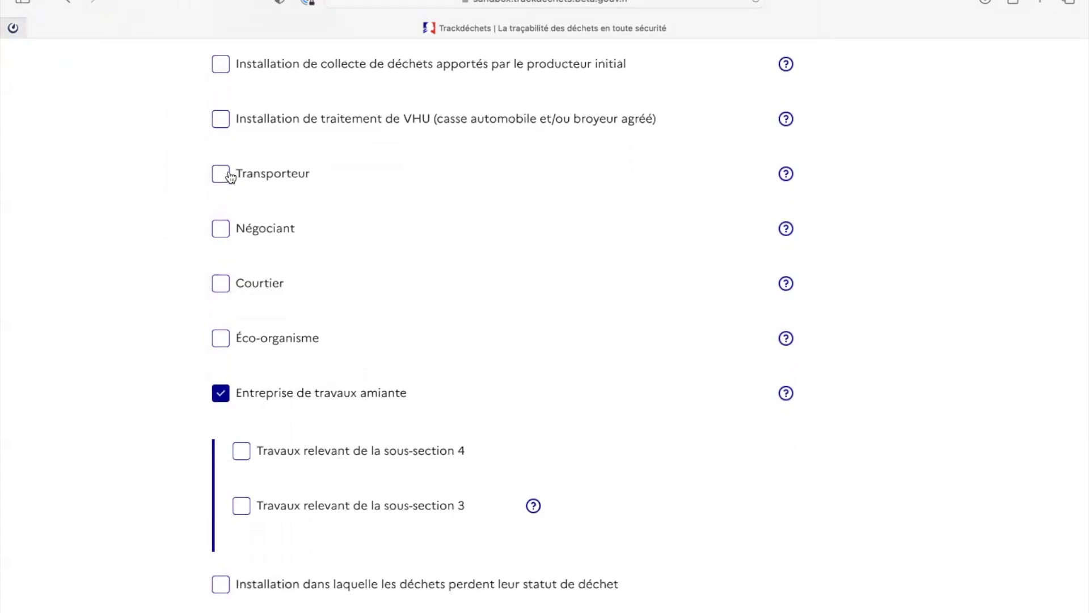
scroll(404, 335, "down", 1)
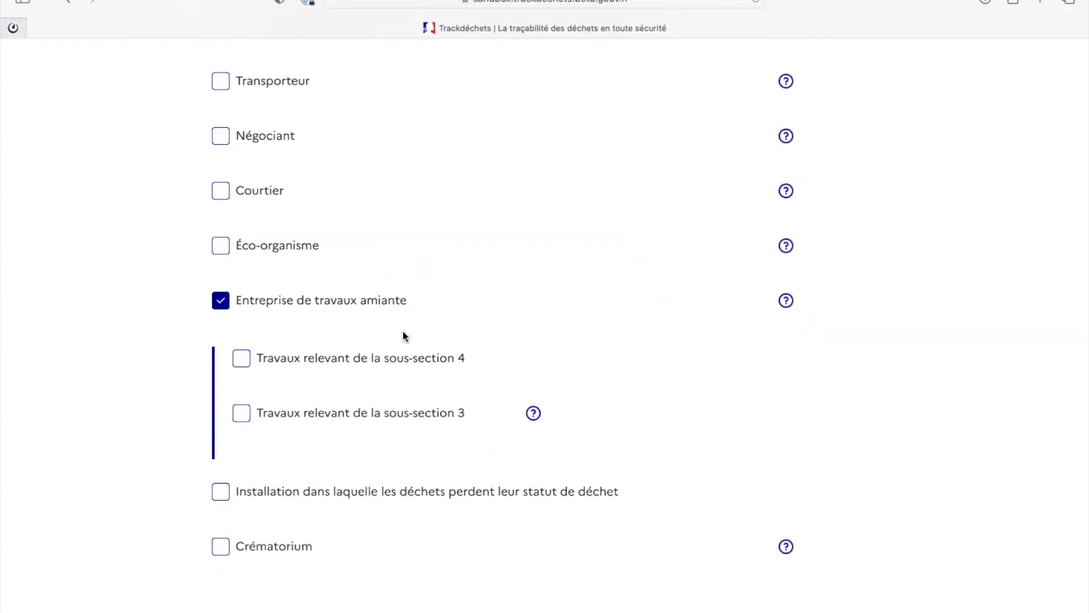
left_click(243, 416)
Step: Fill in the sous-section 3 certification with number "Certification test", validity date 20/07/2025 and organisation QUALIBAT
scroll(244, 417, "down", 3)
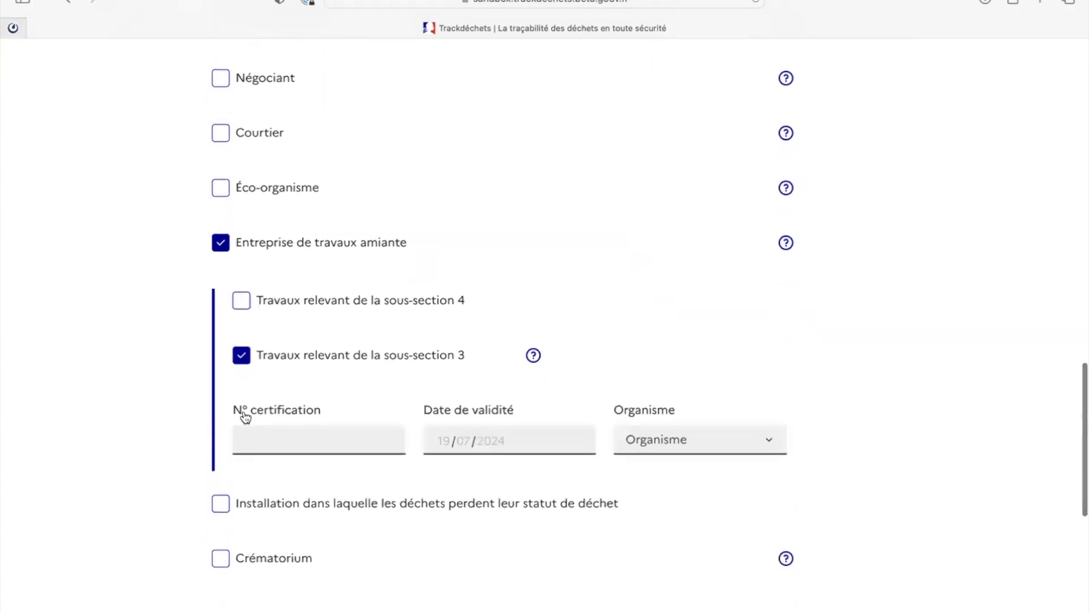
left_click(278, 403)
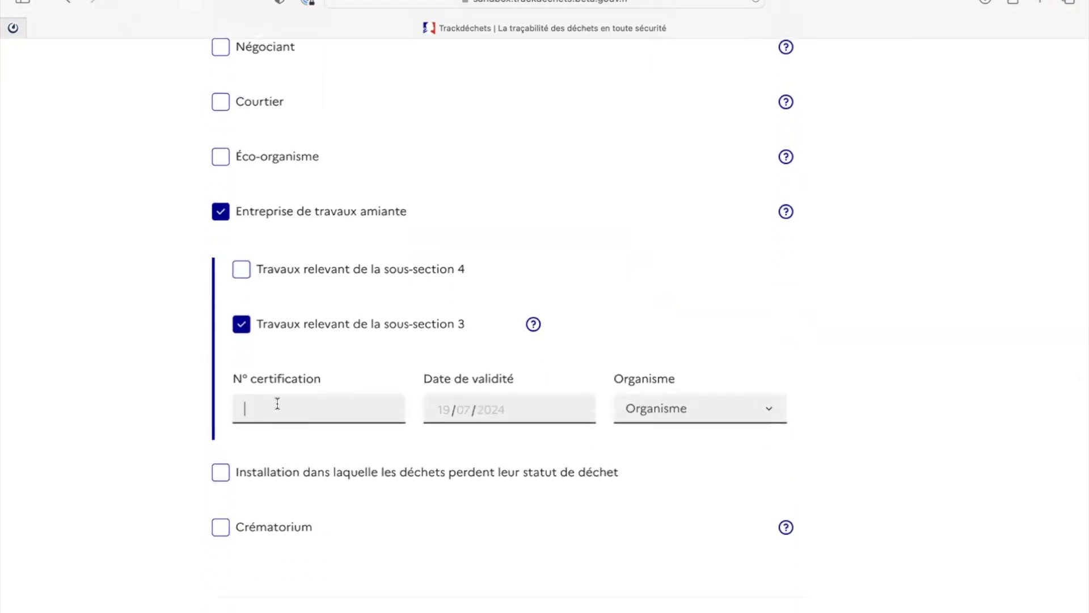
type("Certification test")
left_click(437, 408)
type("20072025")
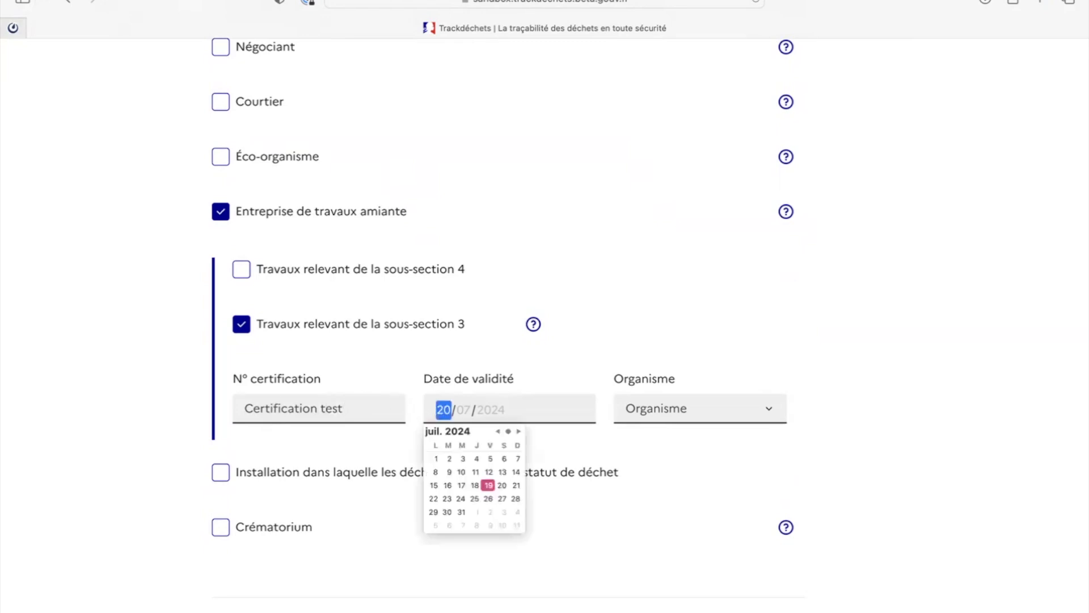
left_click(648, 409)
left_click(661, 449)
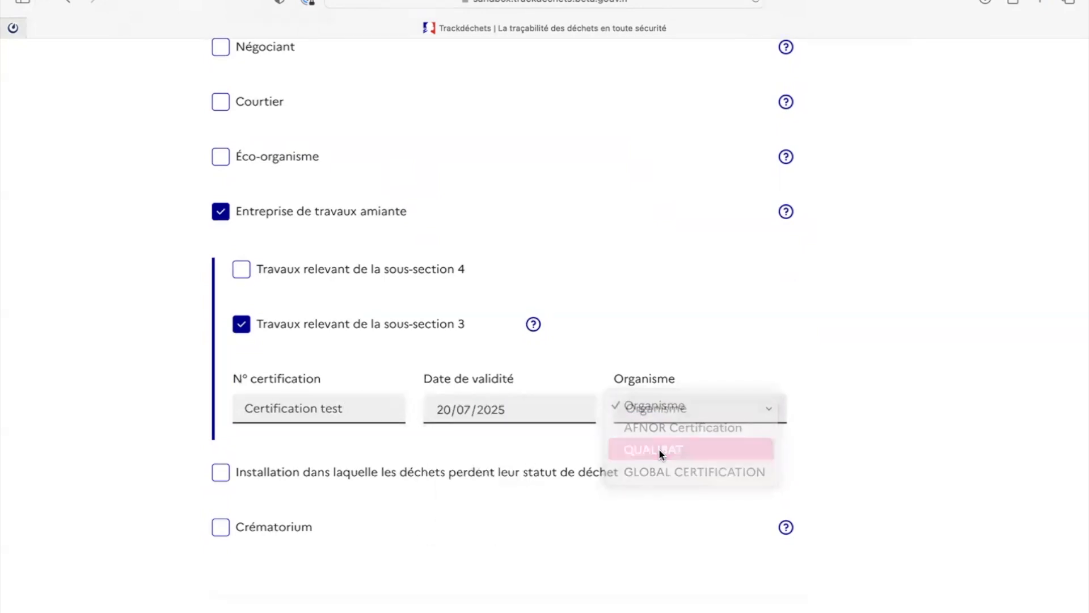
Step: Certify having the authority to create an account for the company and create the establishment
scroll(661, 453, "down", 6)
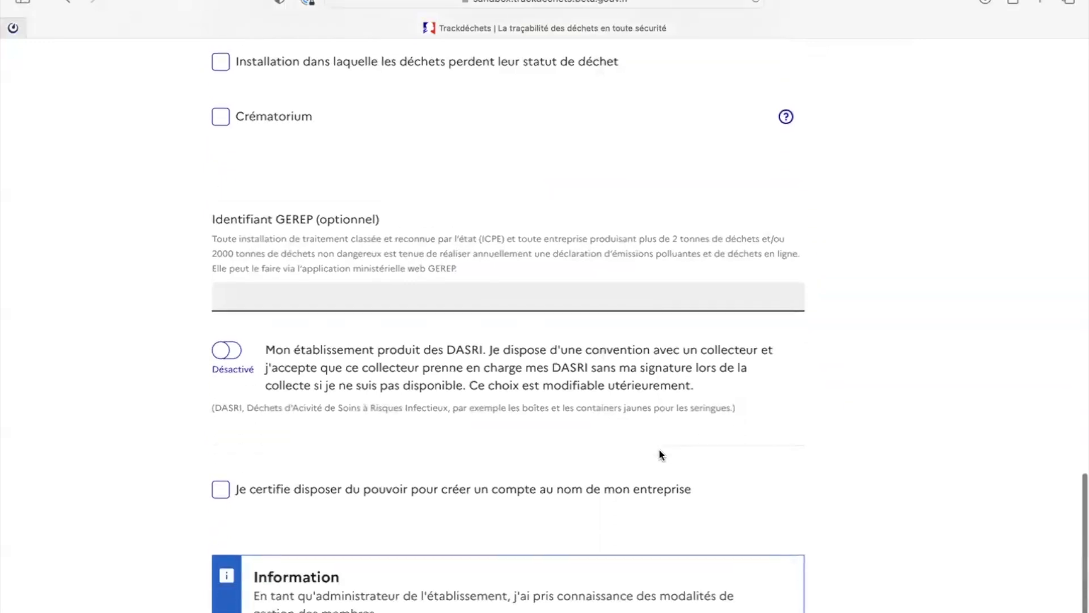
left_click(221, 481)
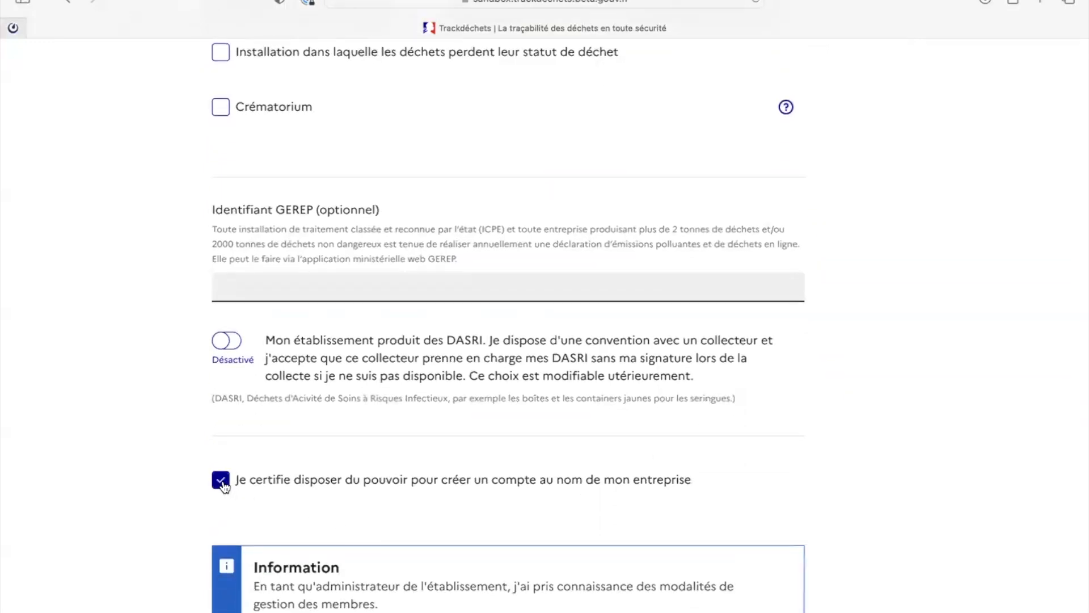
scroll(225, 487, "down", 2)
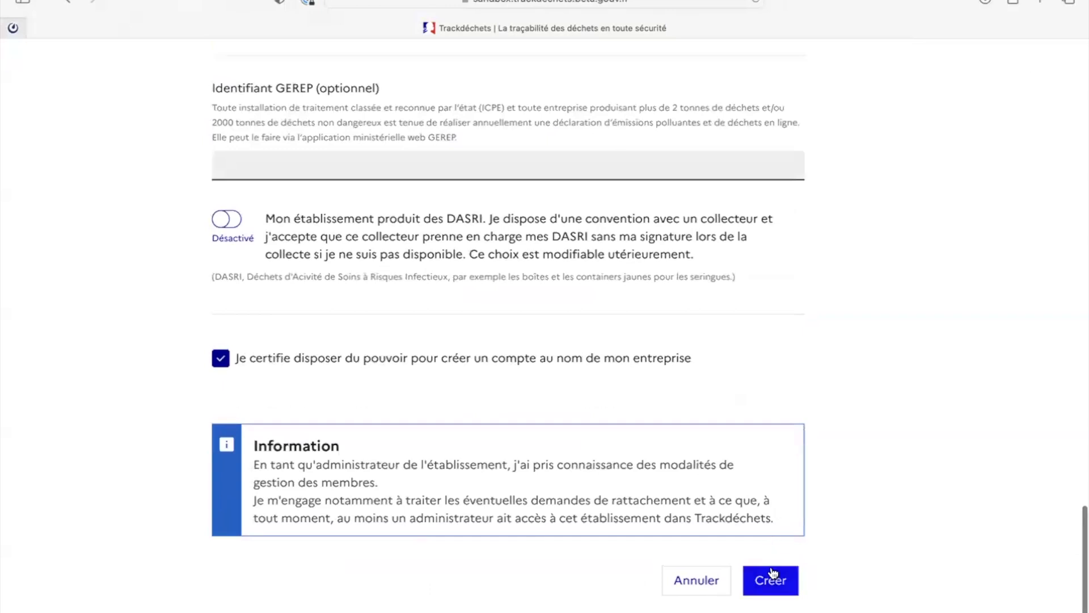
left_click(771, 577)
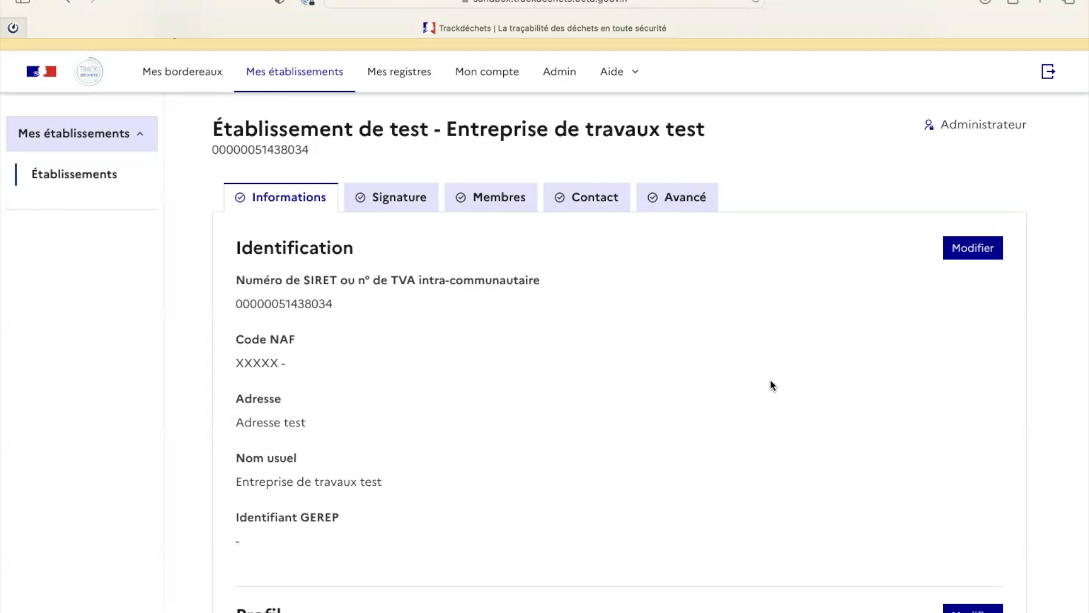
Step: Open the new establishment's identification details for editing, review the modifiable fields and cancel the edit
scroll(771, 381, "down", 2)
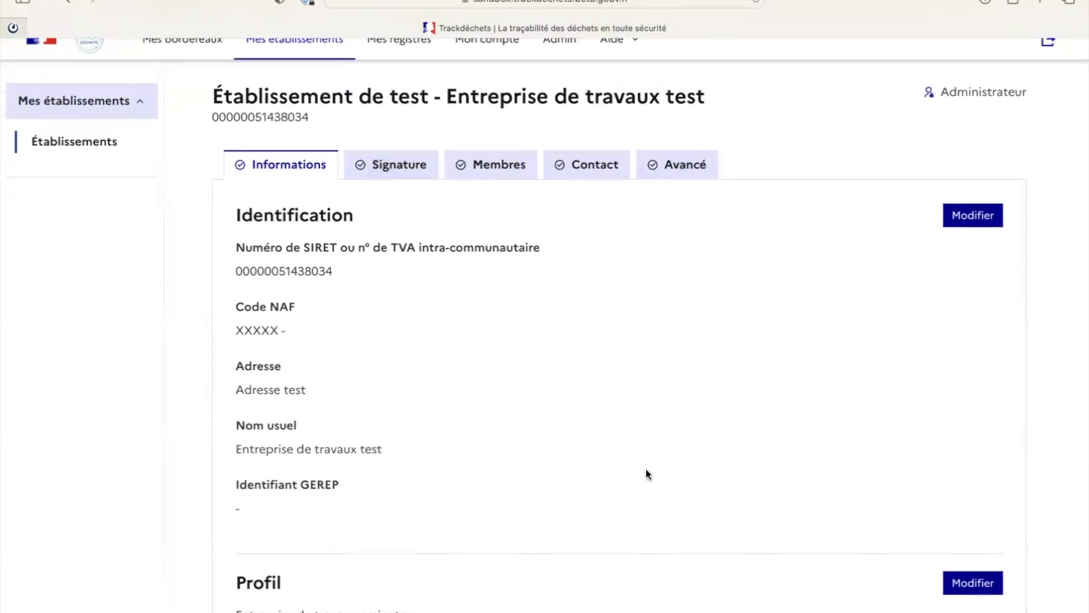
scroll(649, 474, "down", 2)
left_click(994, 186)
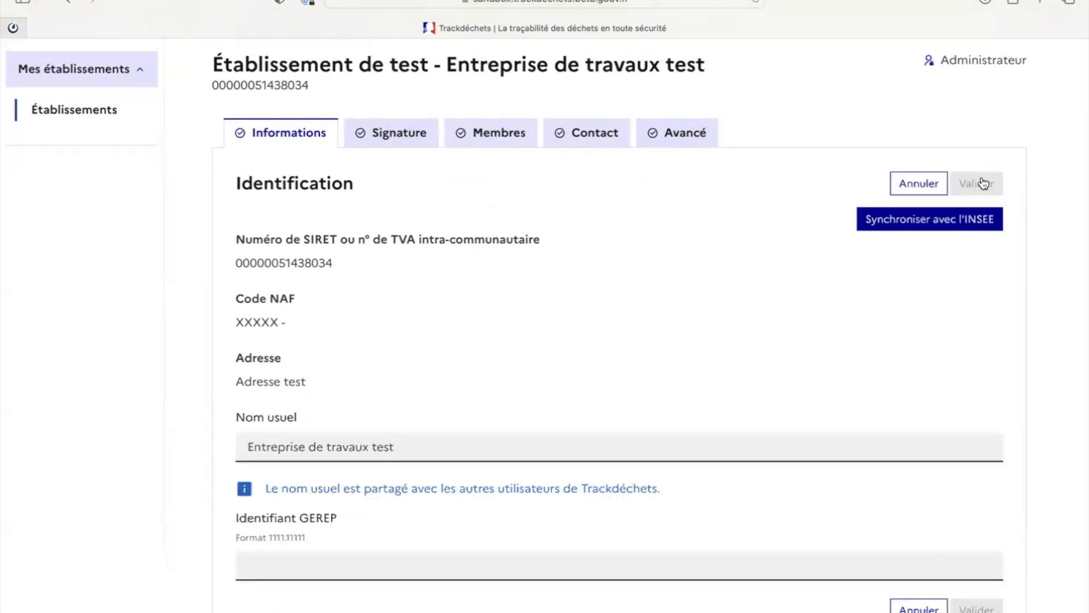
scroll(666, 308, "down", 4)
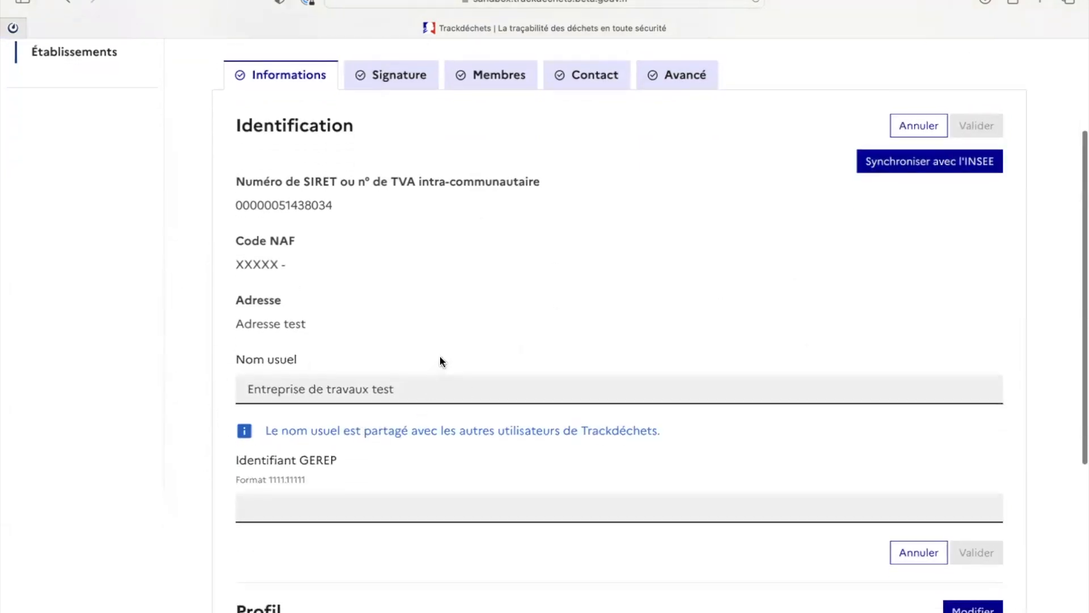
scroll(441, 360, "up", 1)
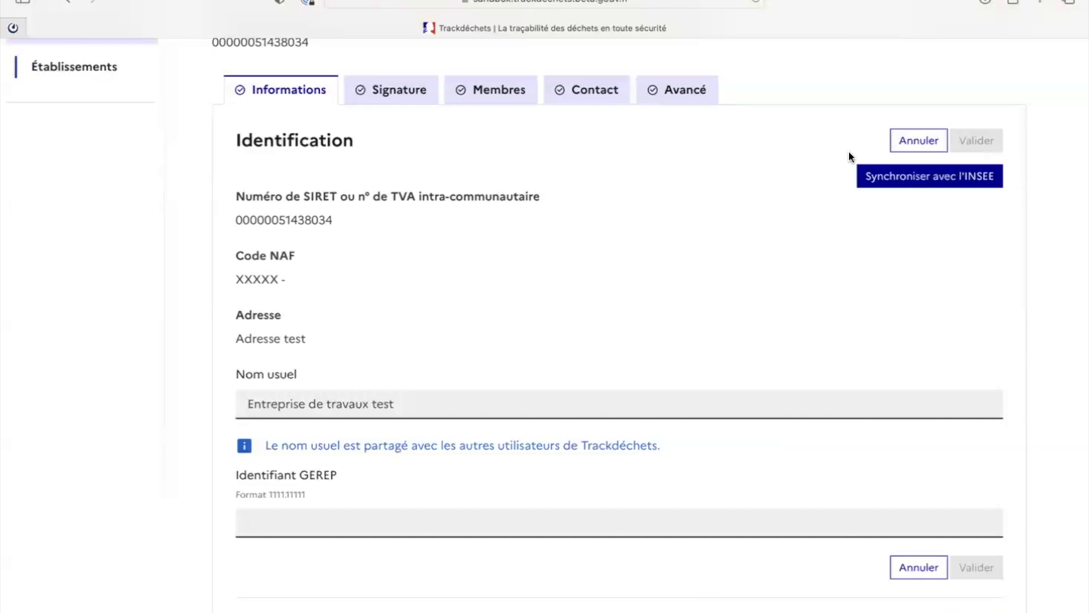
left_click(916, 139)
Step: Open the establishment's profile for editing, review the activity options and asbestos certification fields, and cancel the edit
scroll(676, 325, "down", 5)
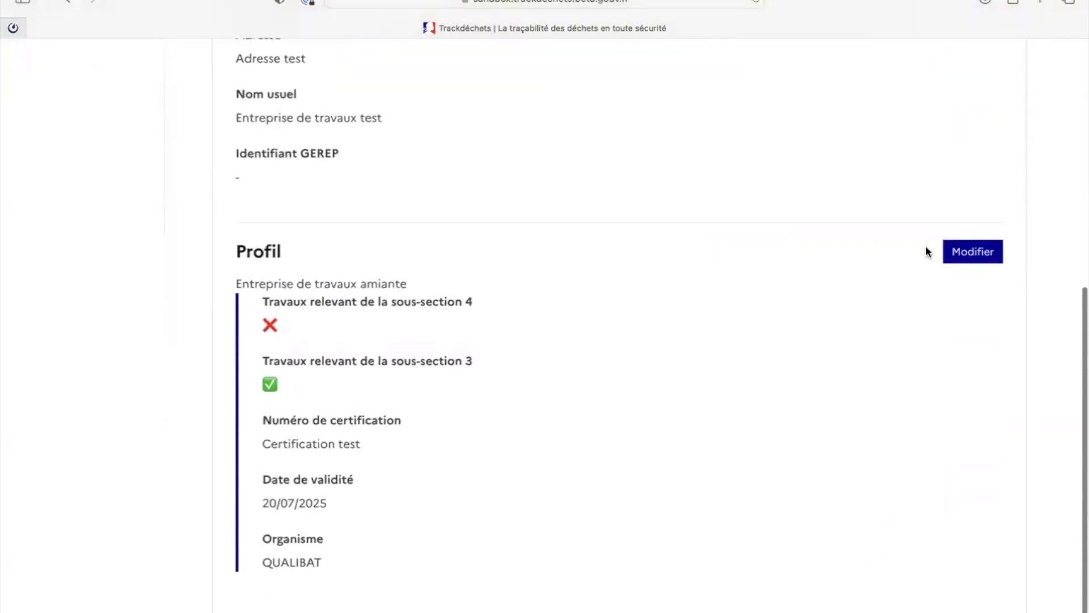
left_click(993, 251)
scroll(664, 343, "down", 3)
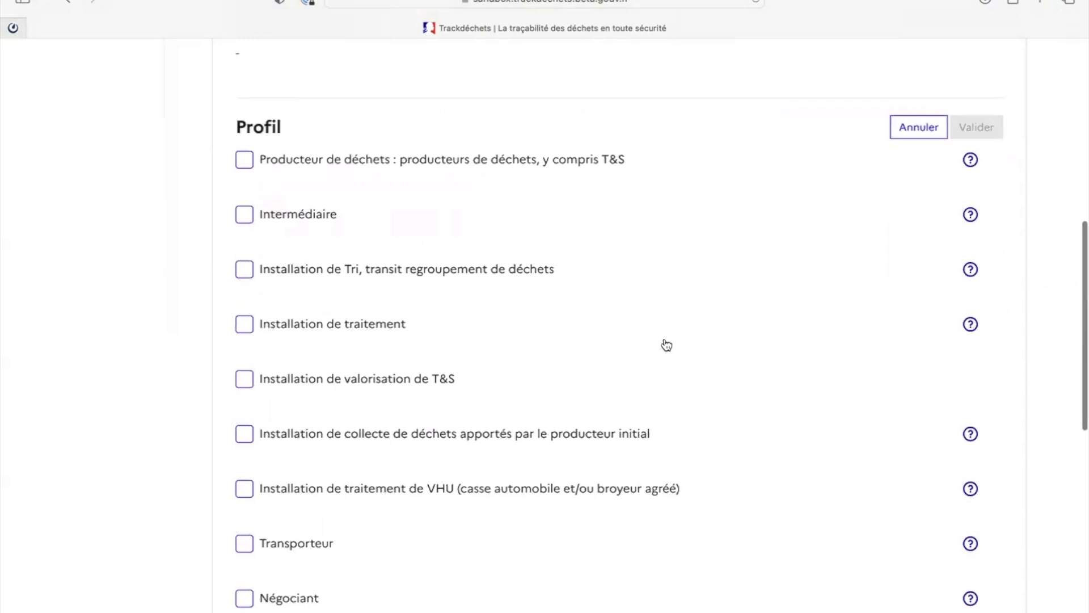
scroll(667, 345, "down", 3)
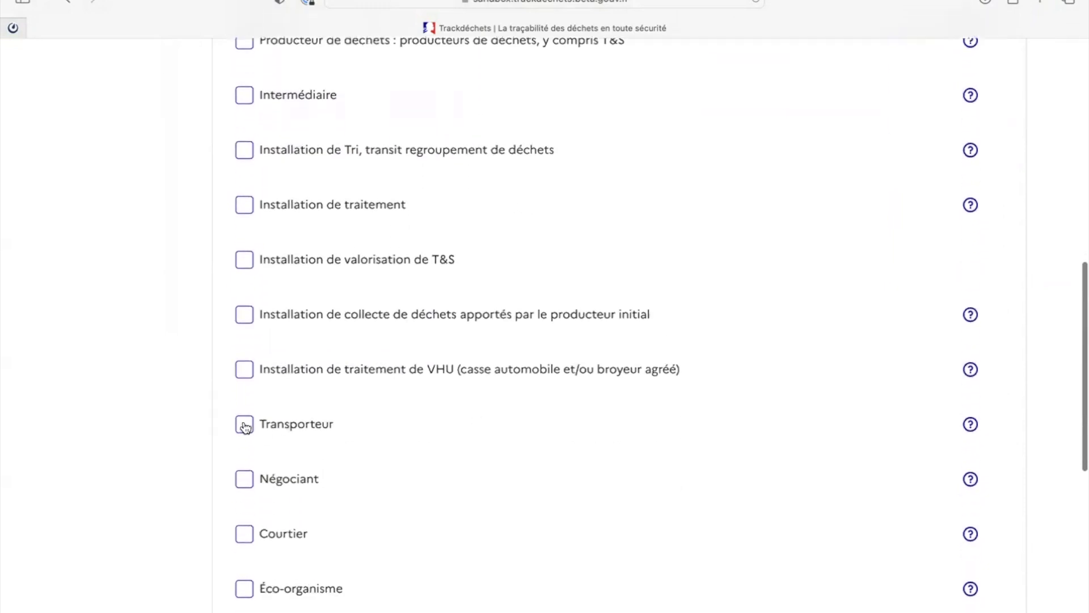
scroll(245, 427, "down", 10)
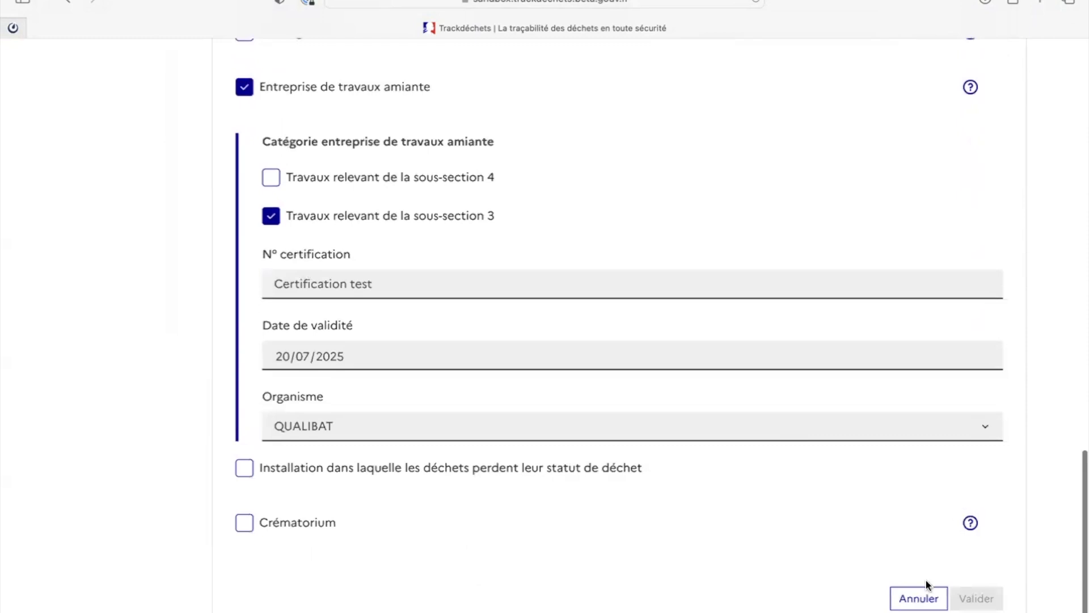
left_click(916, 595)
Step: Invite a person to the establishment by entering the invitee's email address and assigning the Collaborateur role
scroll(724, 221, "up", 4)
scroll(724, 221, "up", 4)
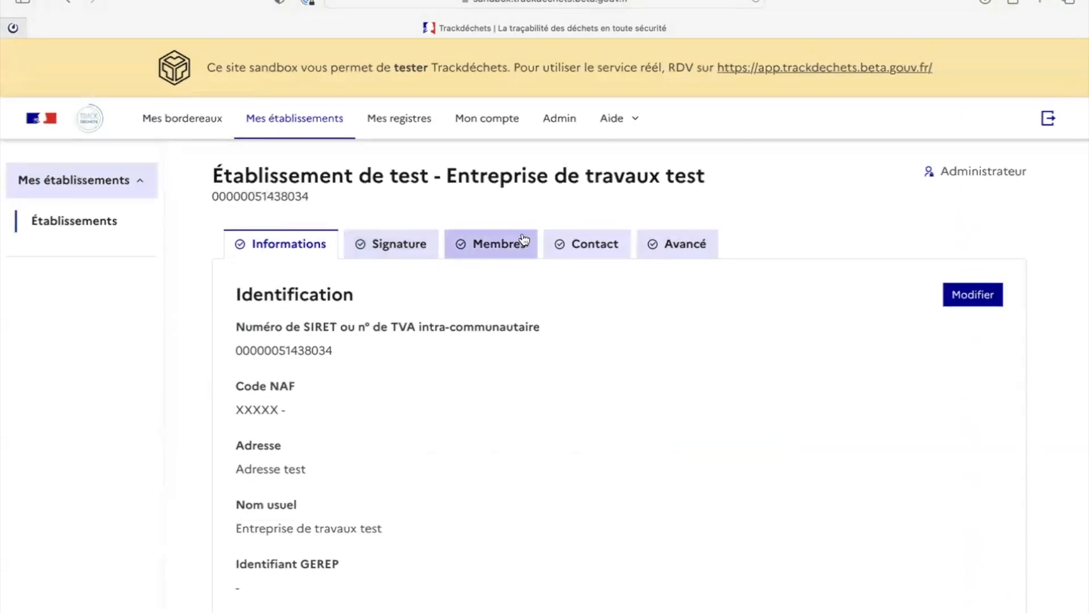
left_click(503, 246)
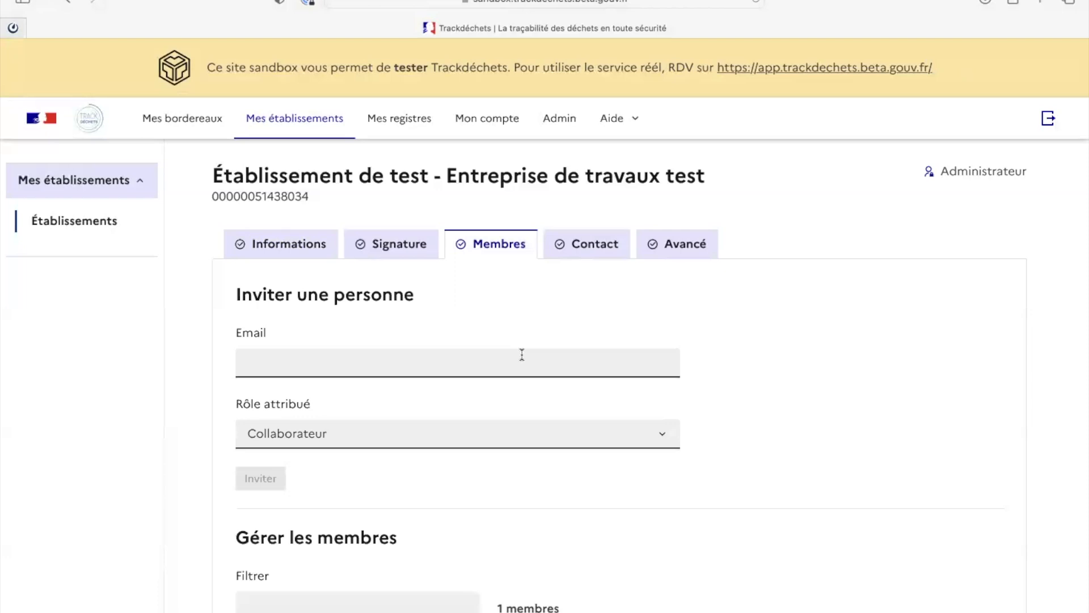
left_click(460, 361)
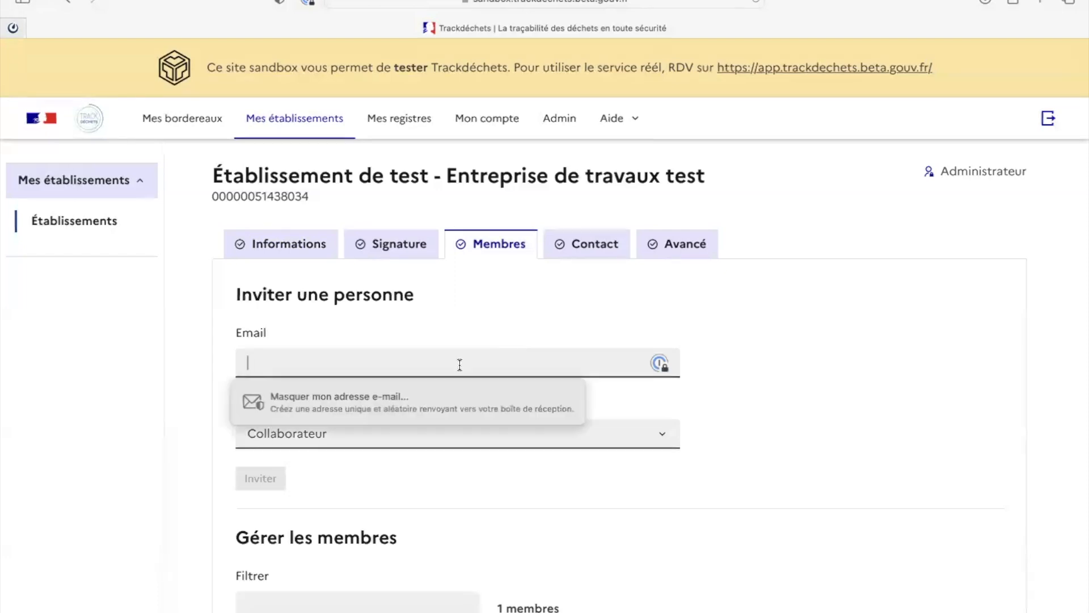
type("entreprise@collaborateur.com")
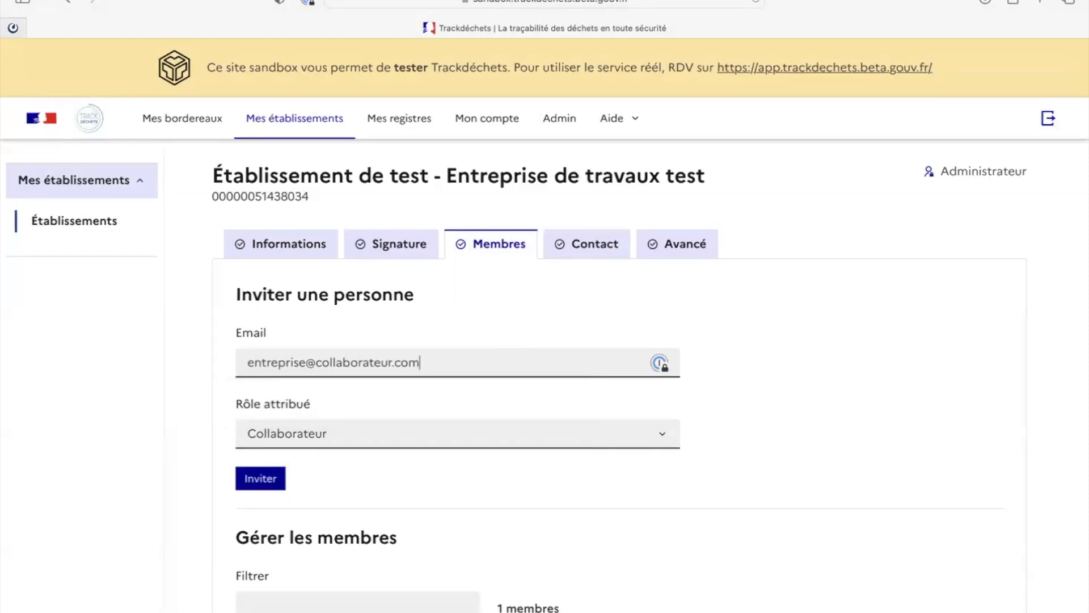
left_click(325, 437)
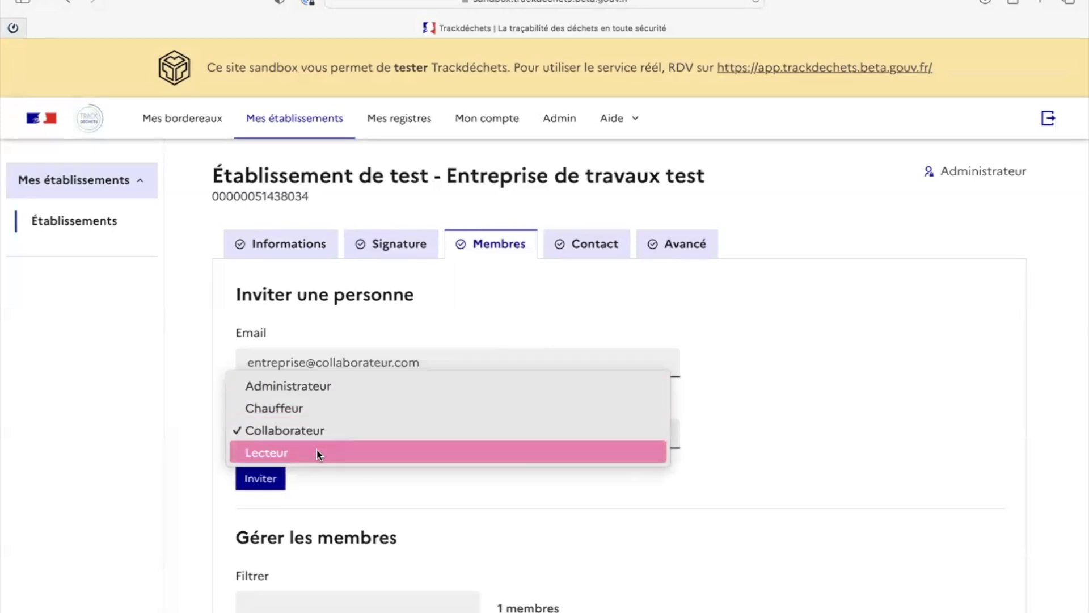
left_click(315, 429)
left_click(270, 481)
Step: Review the establishment's member list, its contact details and the advanced option for deleting the establishment
scroll(270, 481, "down", 3)
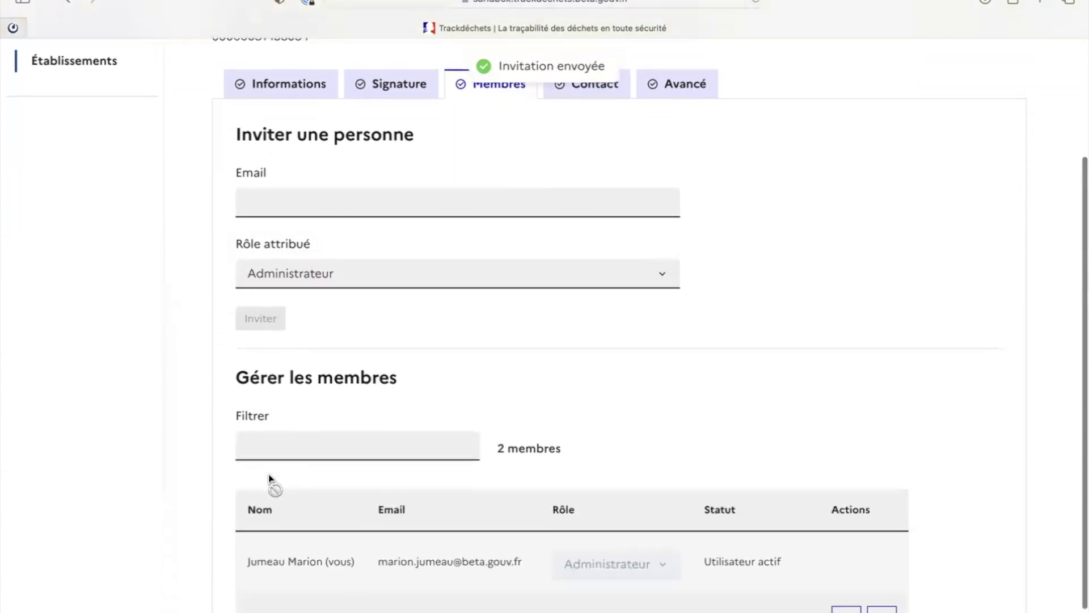
left_click_drag(426, 312, 221, 318)
left_click(576, 345)
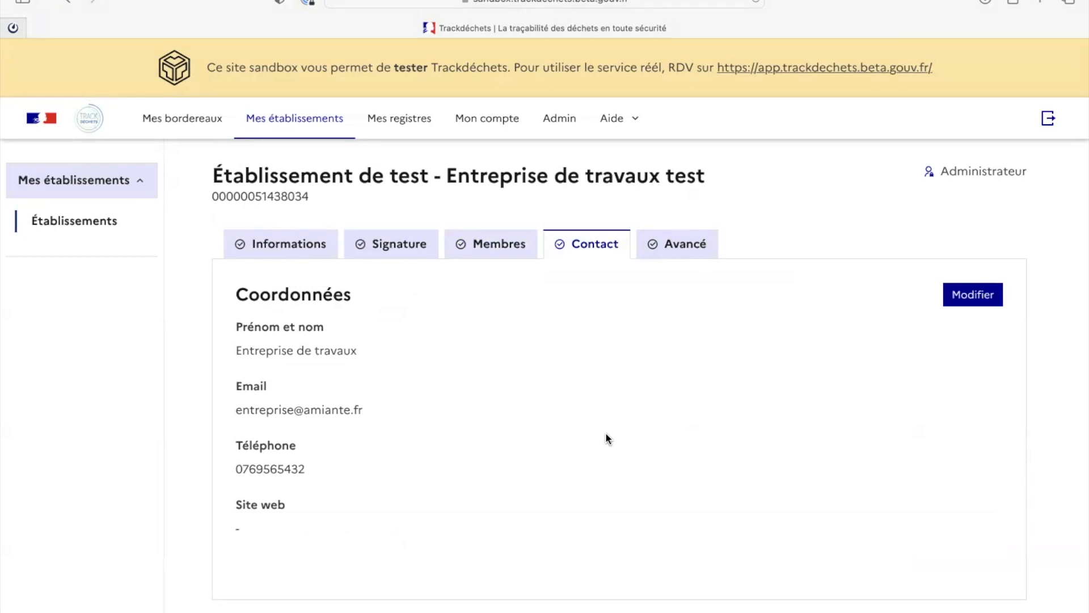
left_click(674, 249)
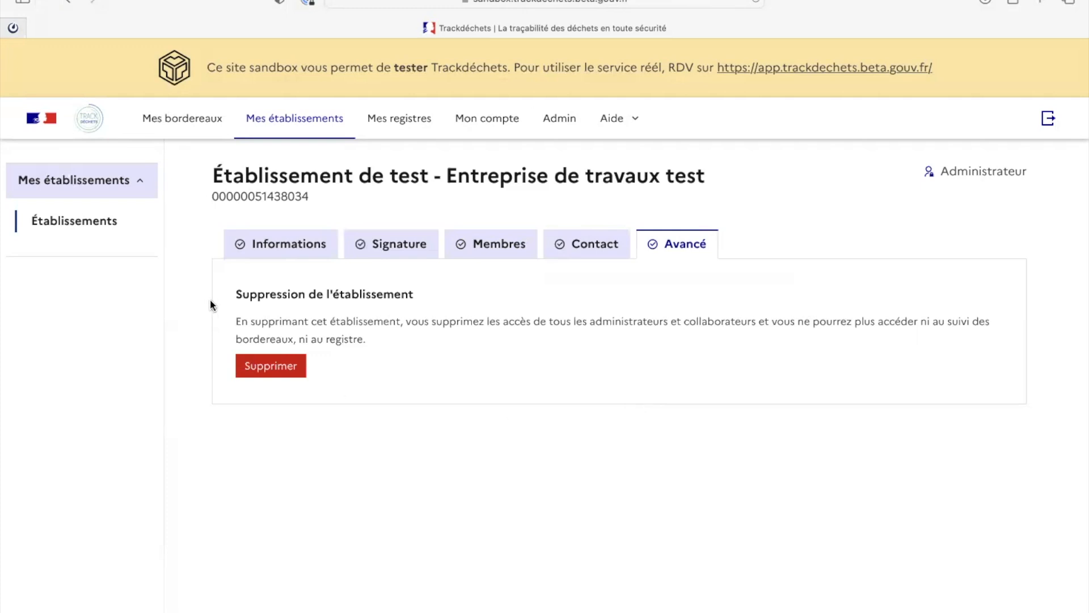
Step: Go to the waste-tracking forms and switch to the Entreprise de travaux test establishment by searching for "entre"
left_click(176, 118)
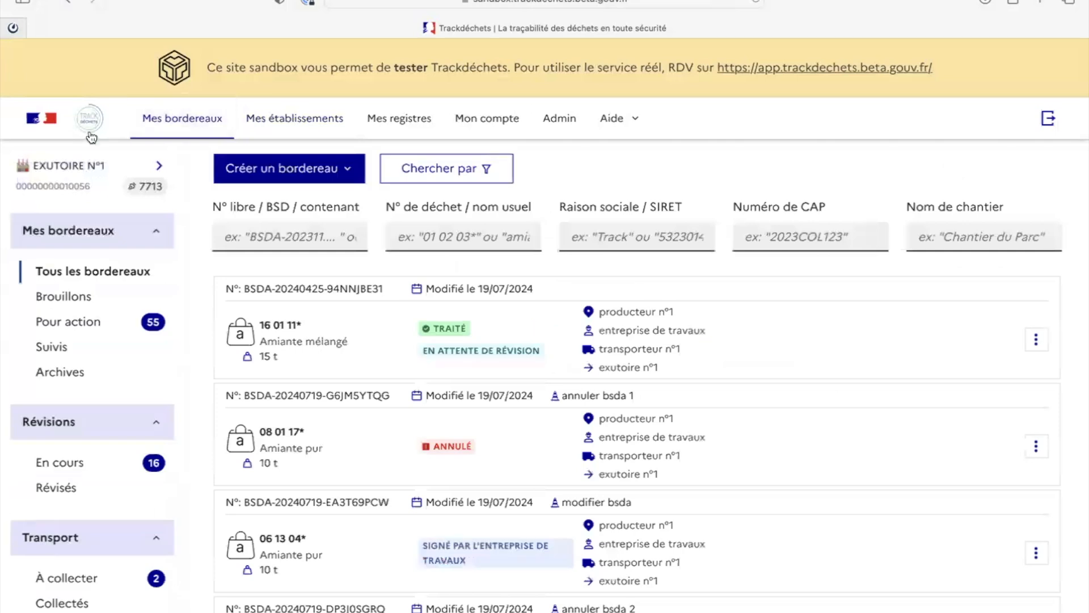
left_click(85, 176)
left_click(84, 222)
type("entre")
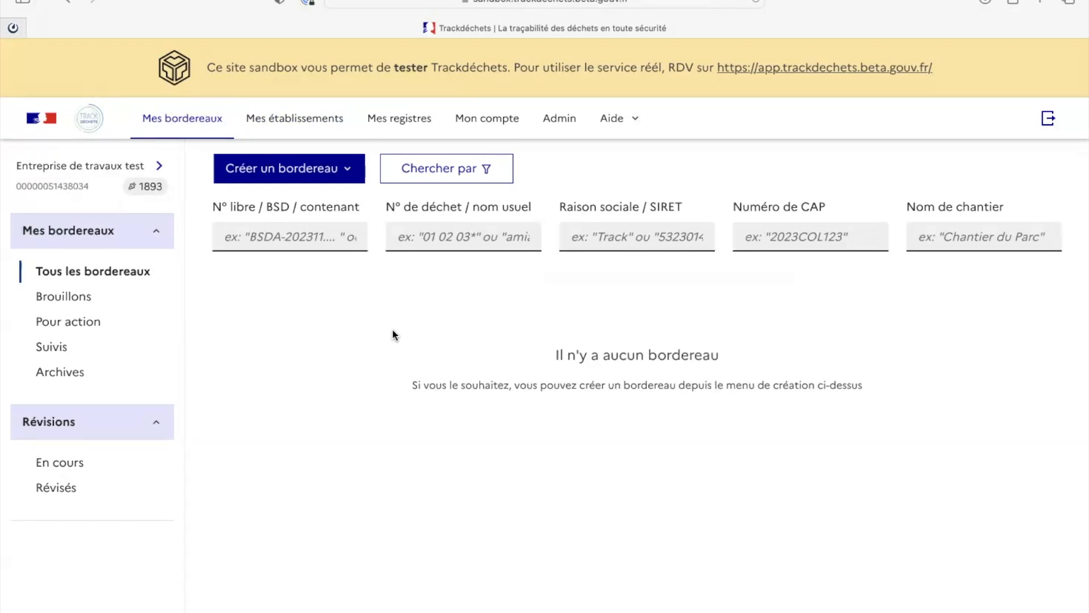
Step: Create an Amiante form for the collection of asbestos on a worksite and continue to the issuer section
left_click(313, 174)
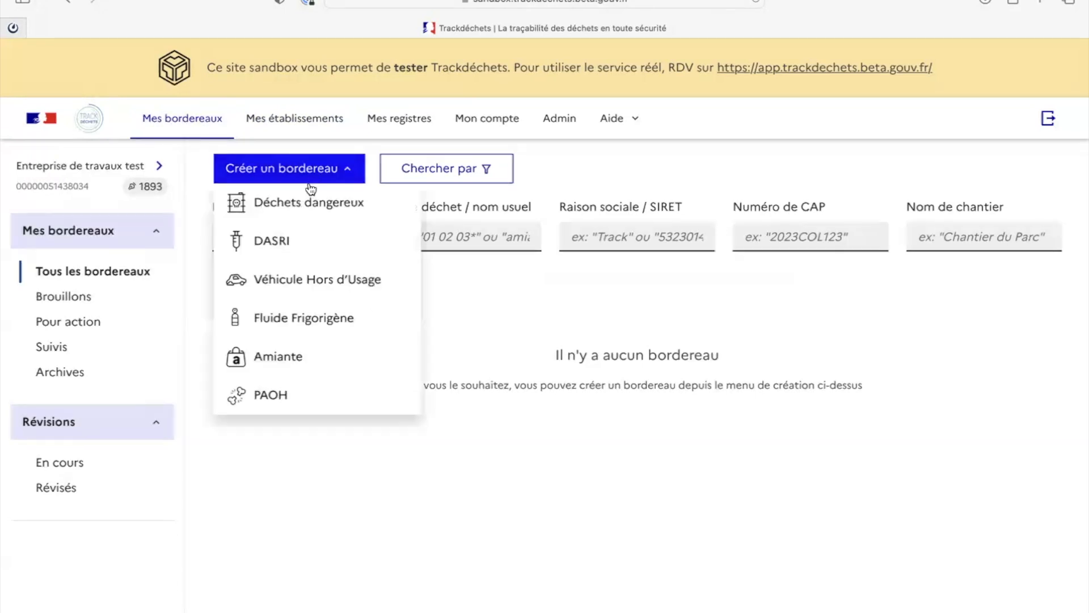
left_click(292, 355)
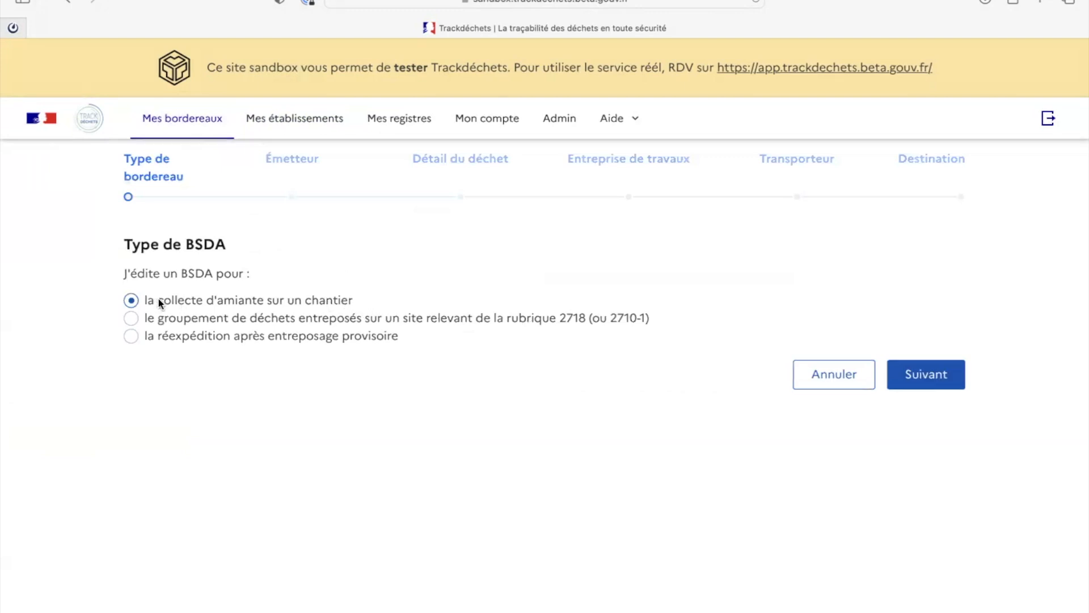
left_click(961, 370)
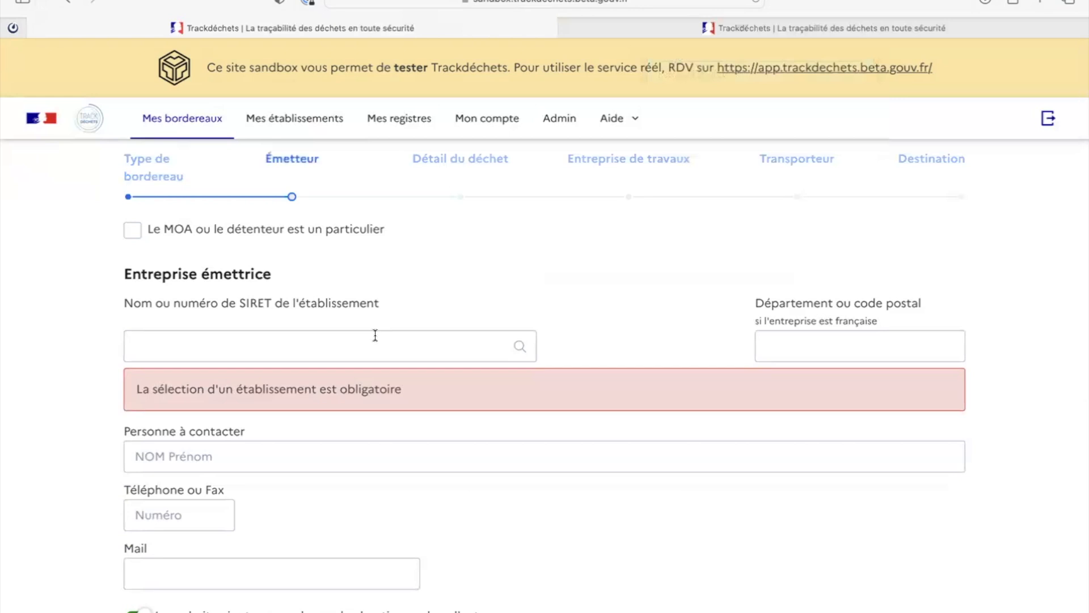
Step: Mark the project owner or holder as a private individual, review the fields to fill in, and clear the option again
scroll(375, 335, "down", 2)
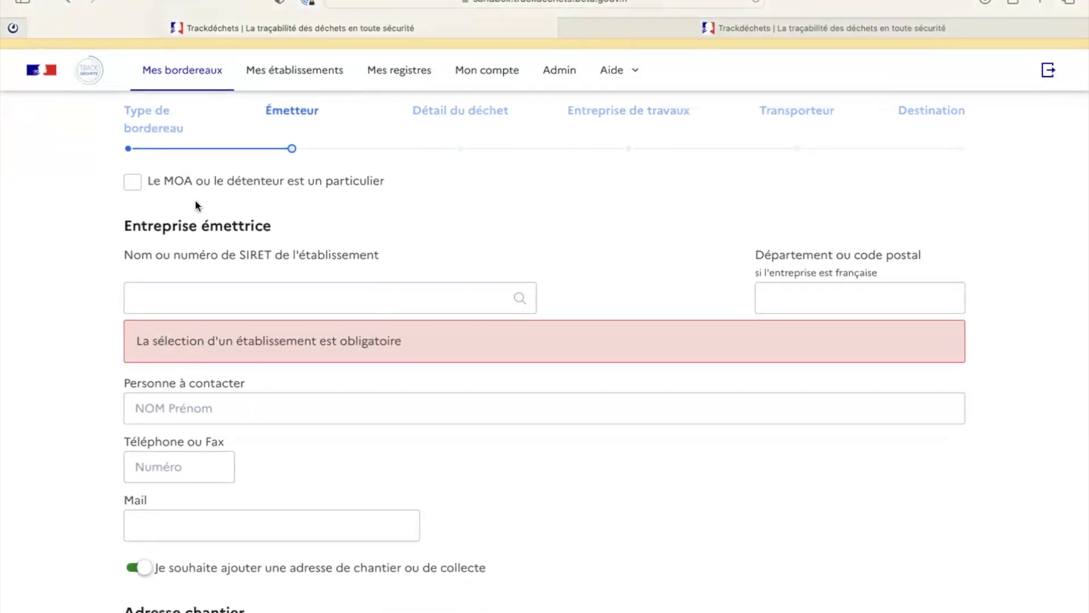
left_click(135, 183)
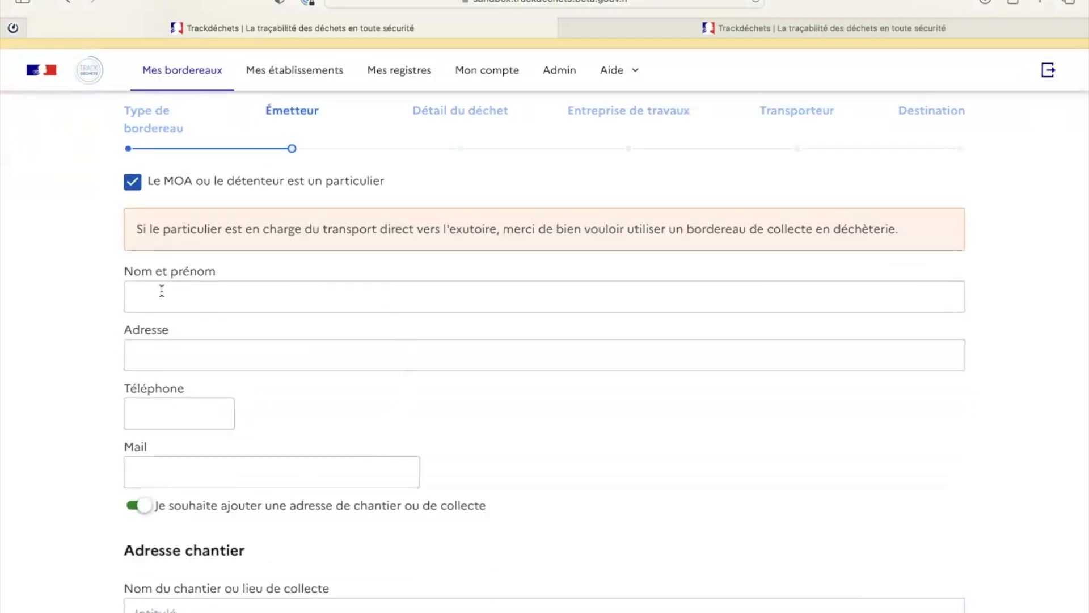
scroll(162, 291, "down", 5)
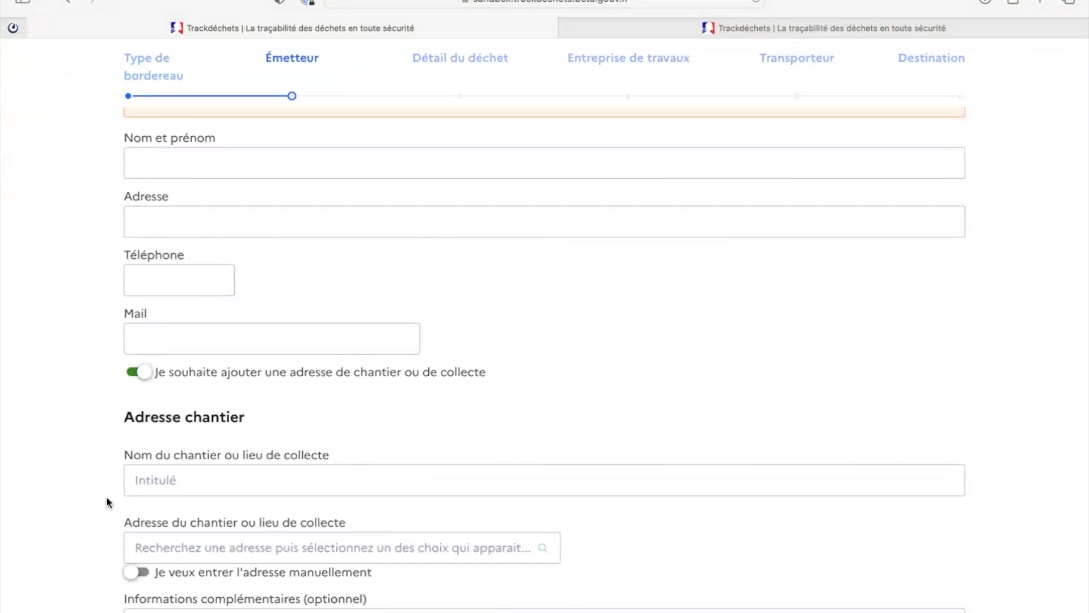
scroll(282, 387, "up", 5)
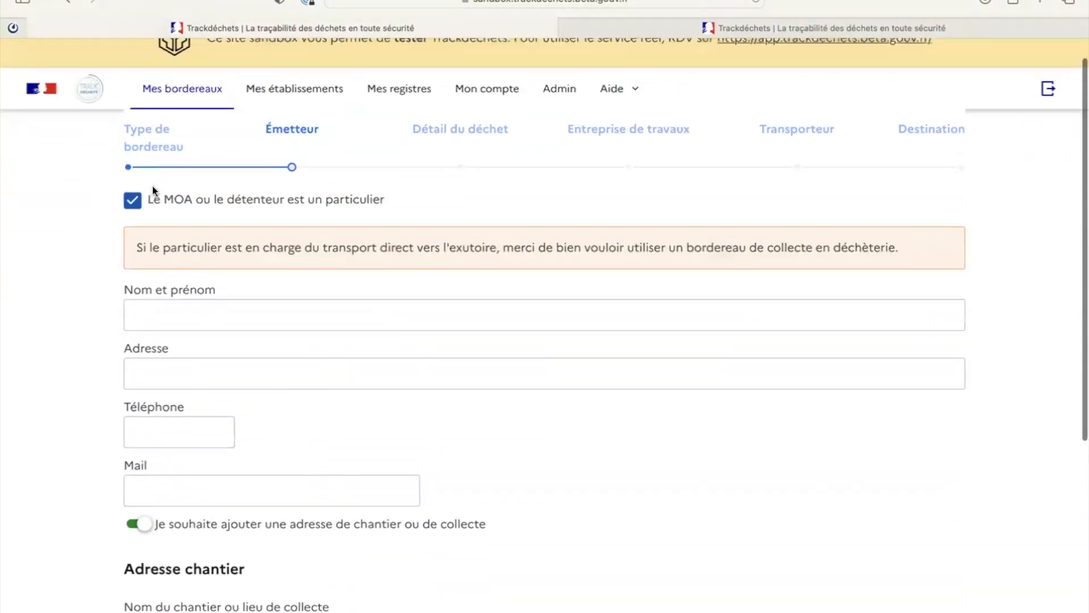
left_click(132, 200)
Step: Enter the SIRET number of Producteur N°1 as the issuing company and turn off the worksite or collection address
left_click(240, 315)
key("super+v")
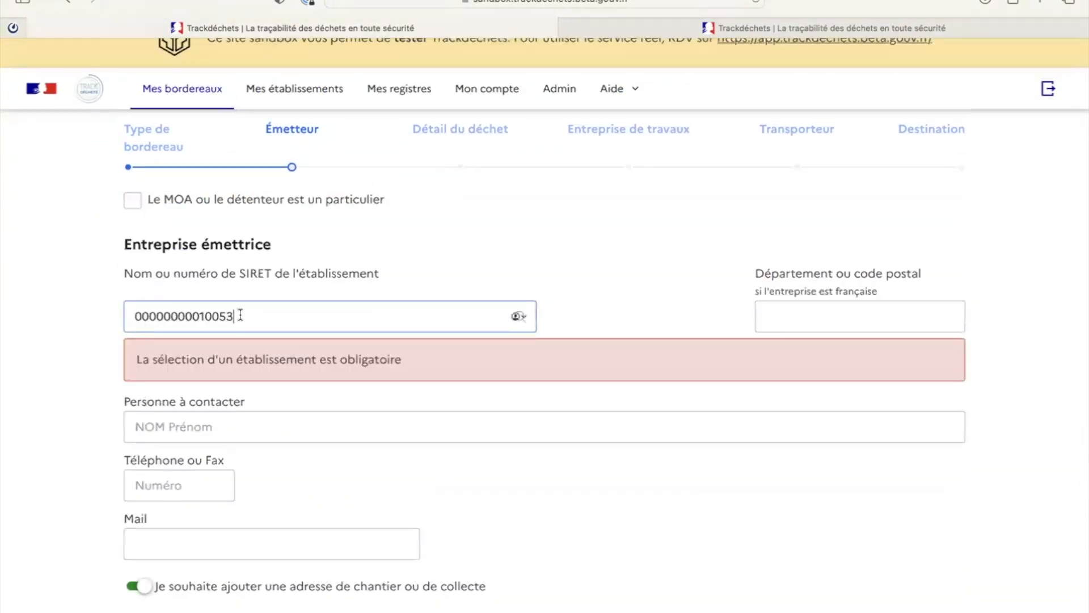
scroll(240, 315, "down", 3)
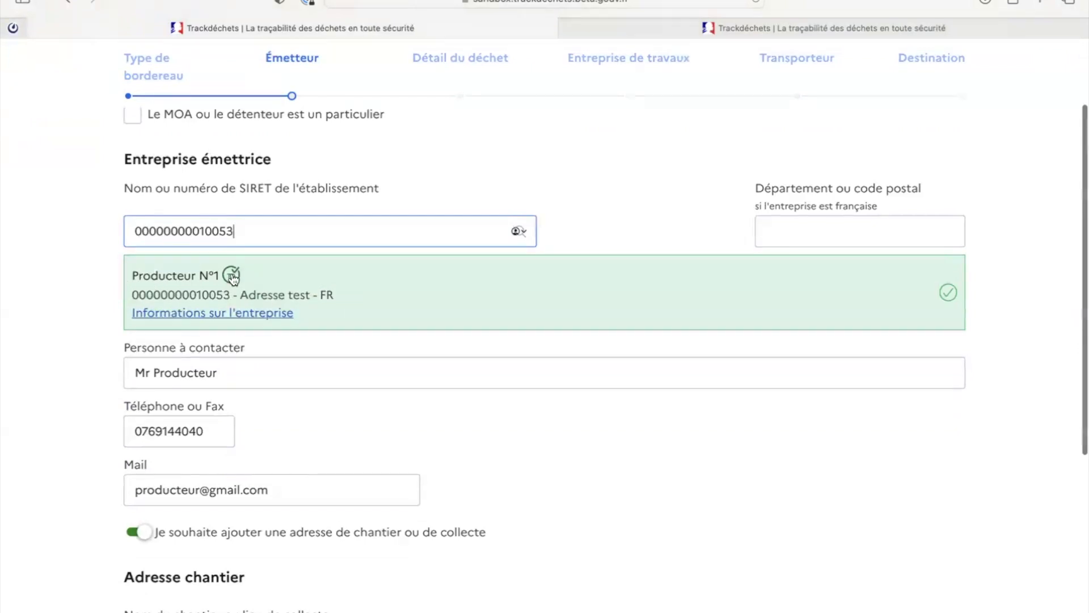
scroll(274, 345, "down", 3)
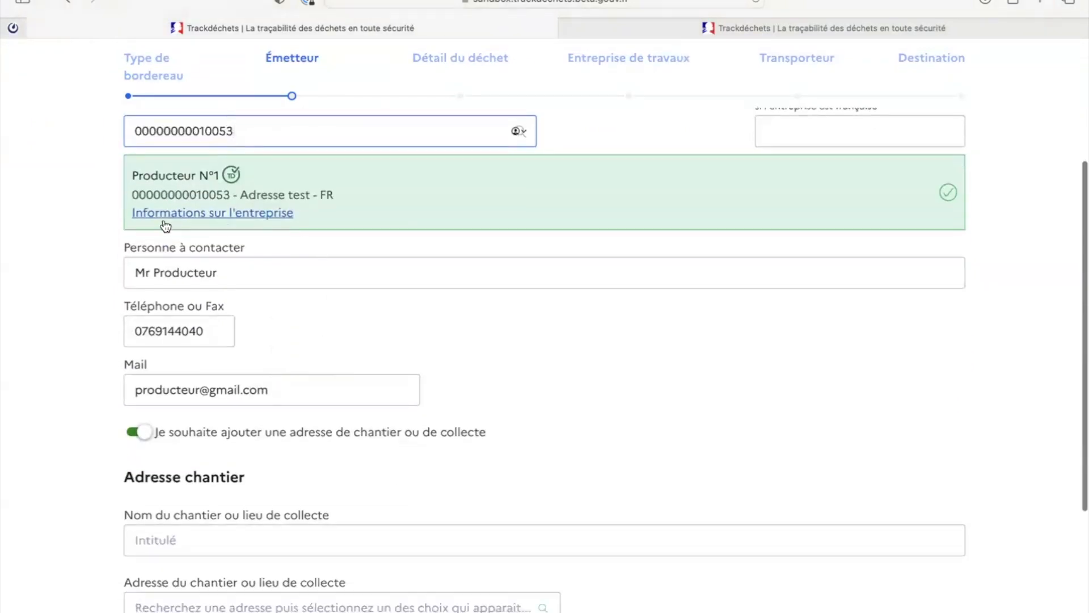
left_click(144, 434)
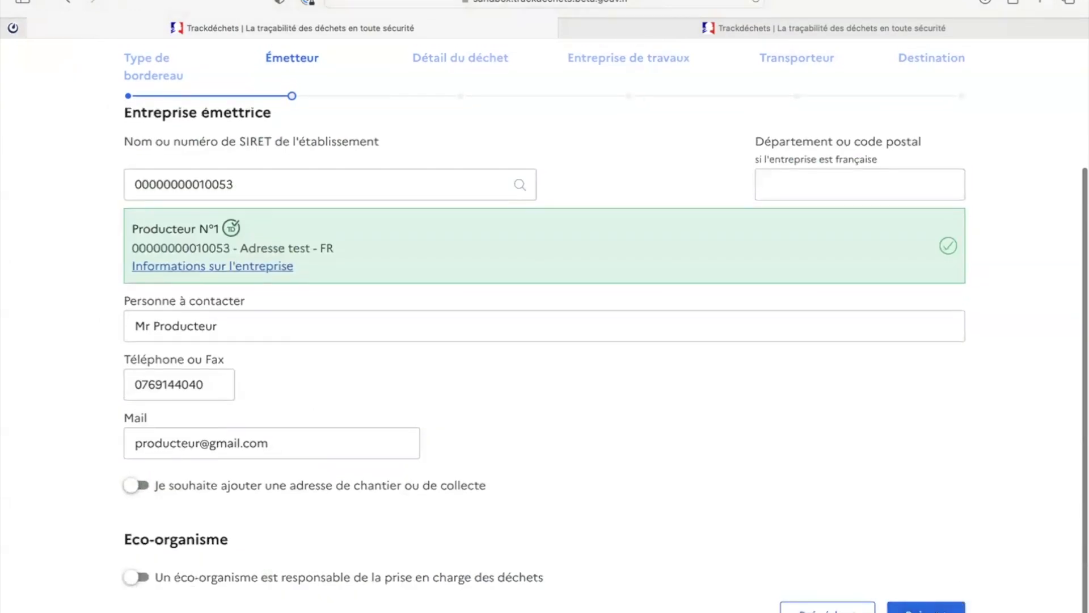
Step: In the waste details, set the waste code to 06 13 04* and the family code to 2 - amiante mélangé
left_click(499, 59)
scroll(499, 179, "up", 4)
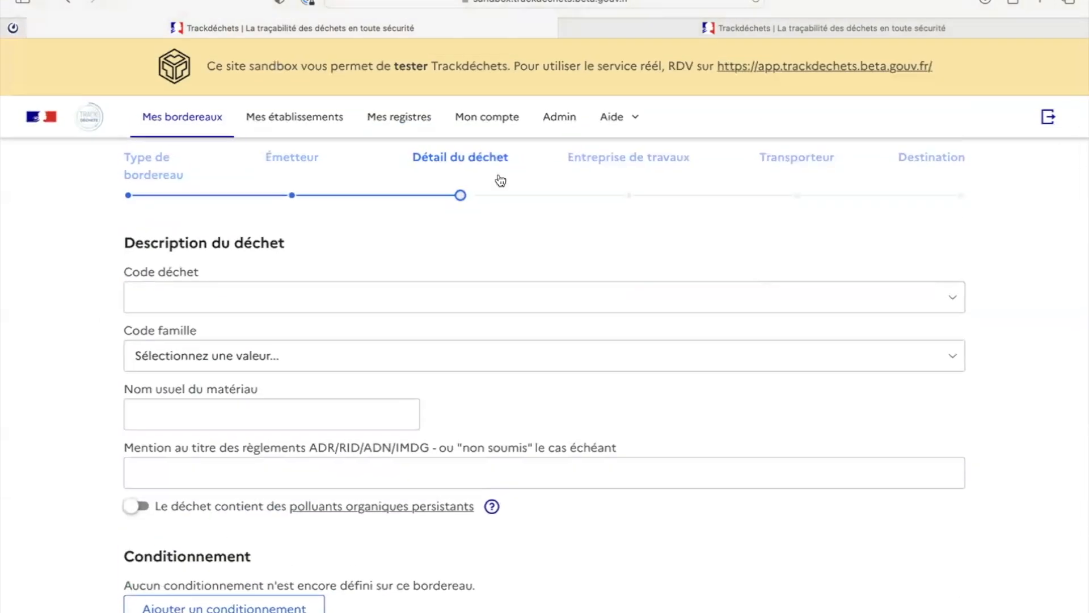
left_click(260, 289)
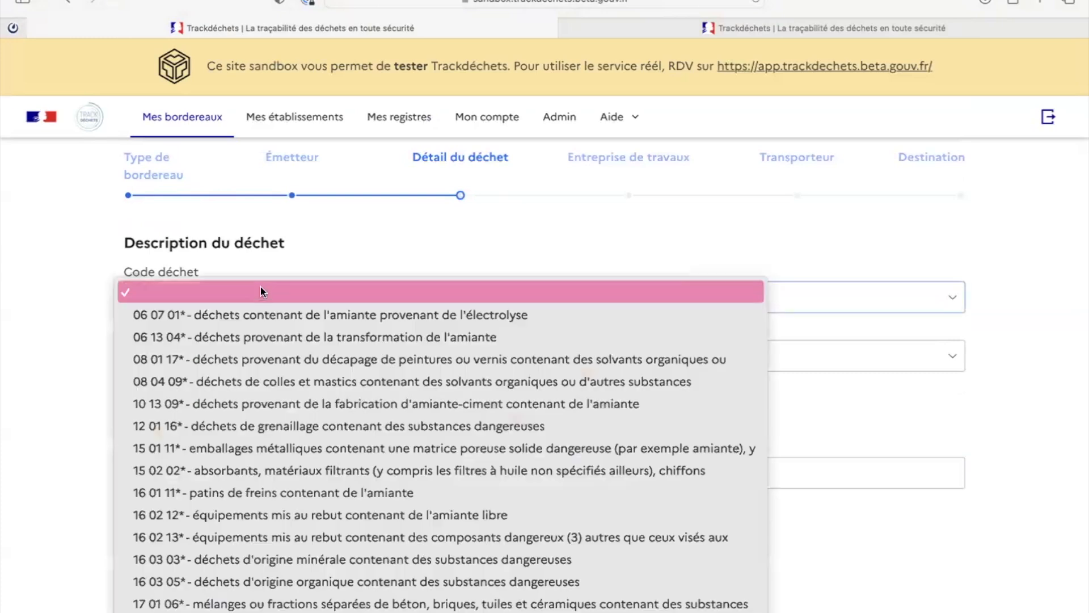
left_click(258, 336)
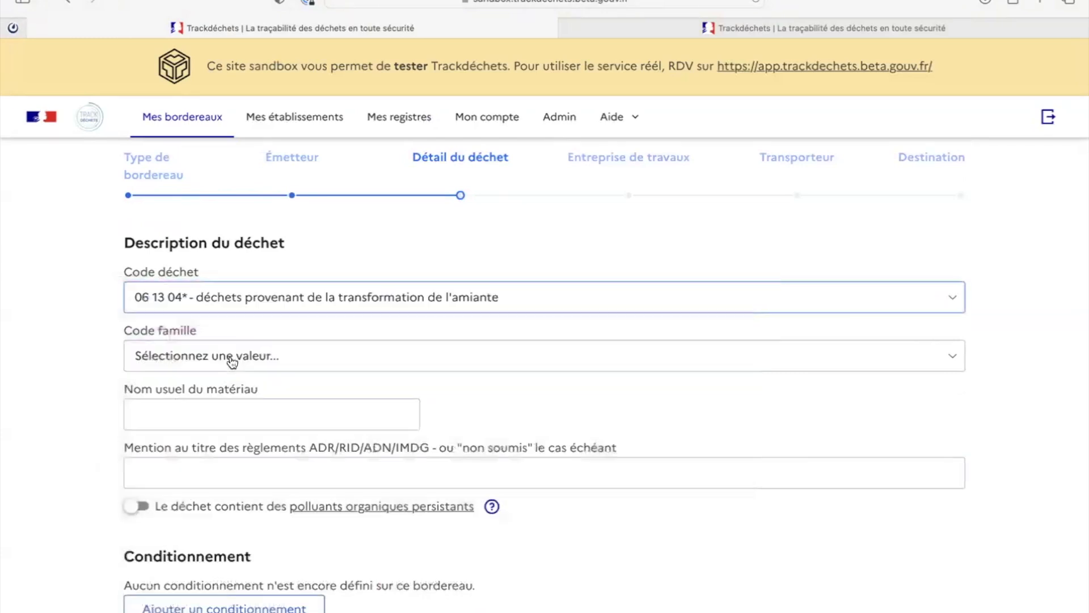
left_click(299, 356)
left_click(230, 404)
Step: Name the material "Amiante mélangé" and enter "ADR" as the transport regulation mention
left_click(226, 404)
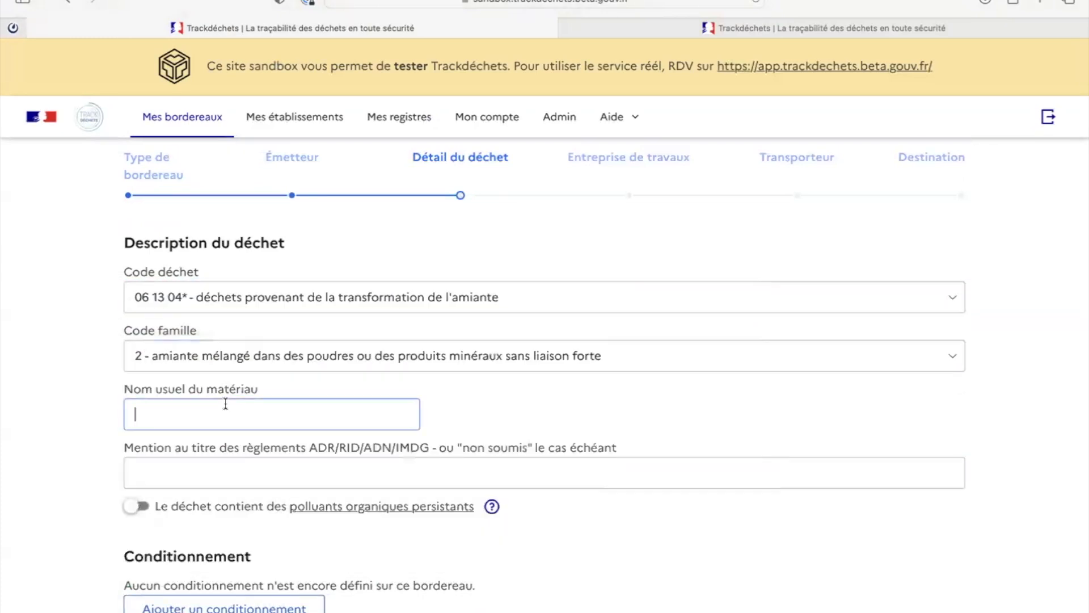
type("Amiante mélangé")
scroll(239, 420, "down", 1)
left_click(248, 435)
type("ADR")
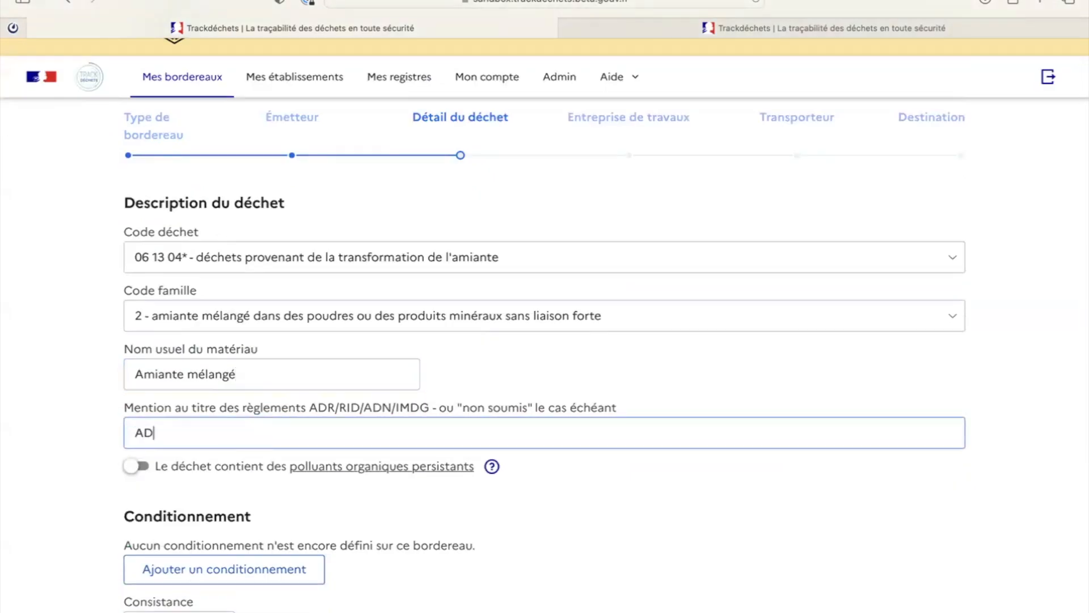
Step: Add a Palette filmée packaging with 1 package, and add and remove a second packaging line
scroll(248, 434, "down", 3)
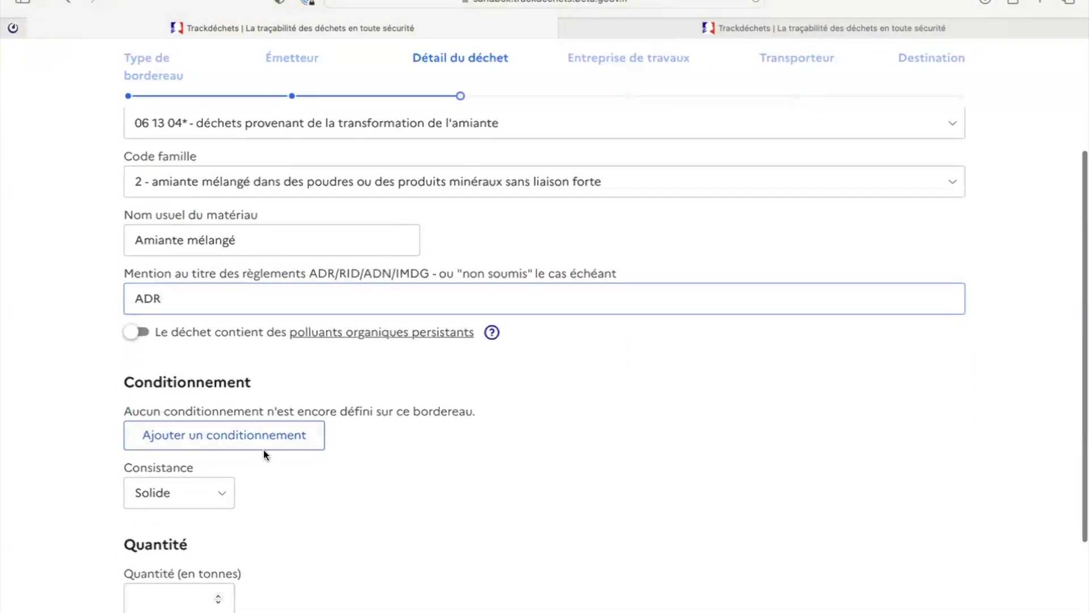
left_click(263, 447)
left_click(230, 448)
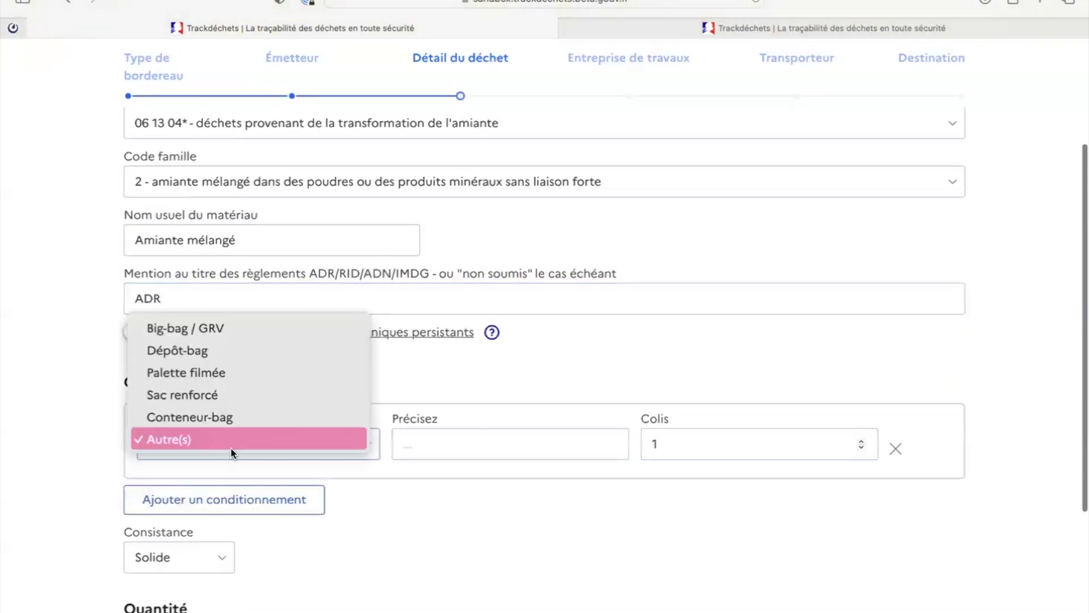
left_click(200, 370)
scroll(200, 368, "down", 3)
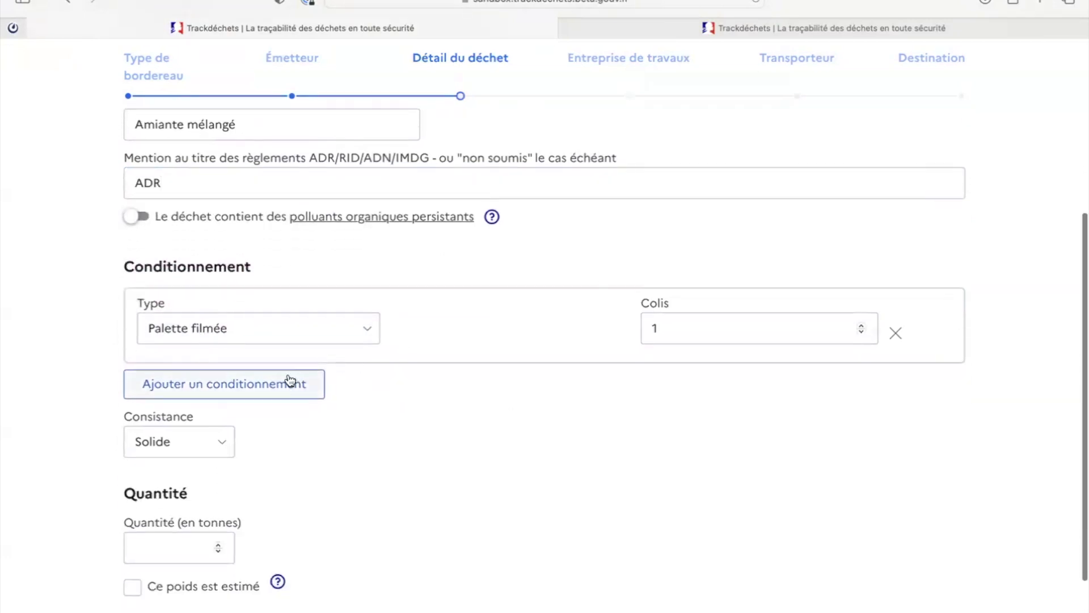
left_click(245, 383)
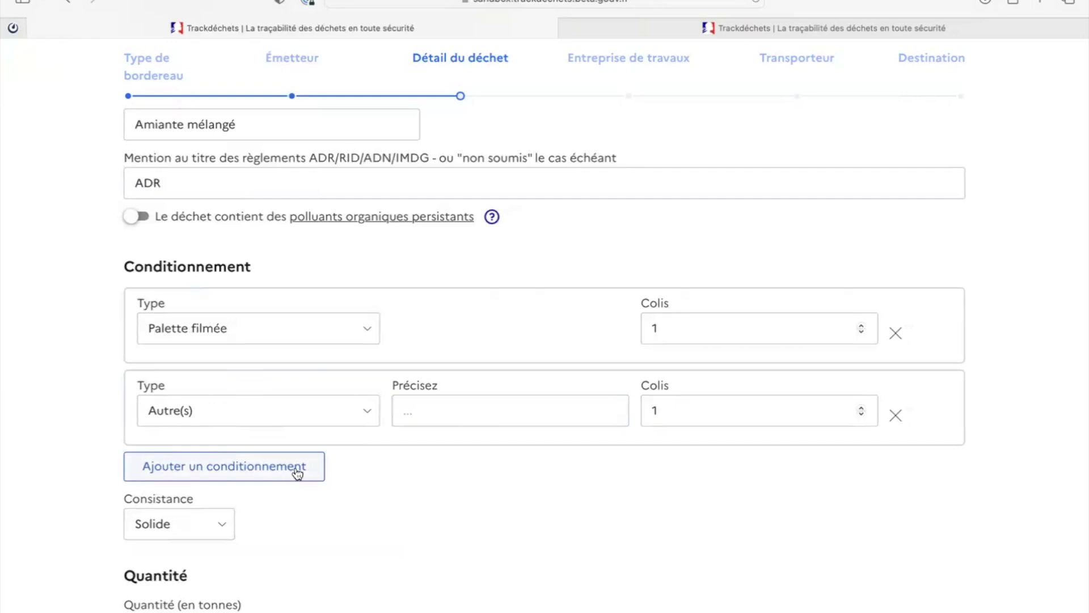
left_click(897, 416)
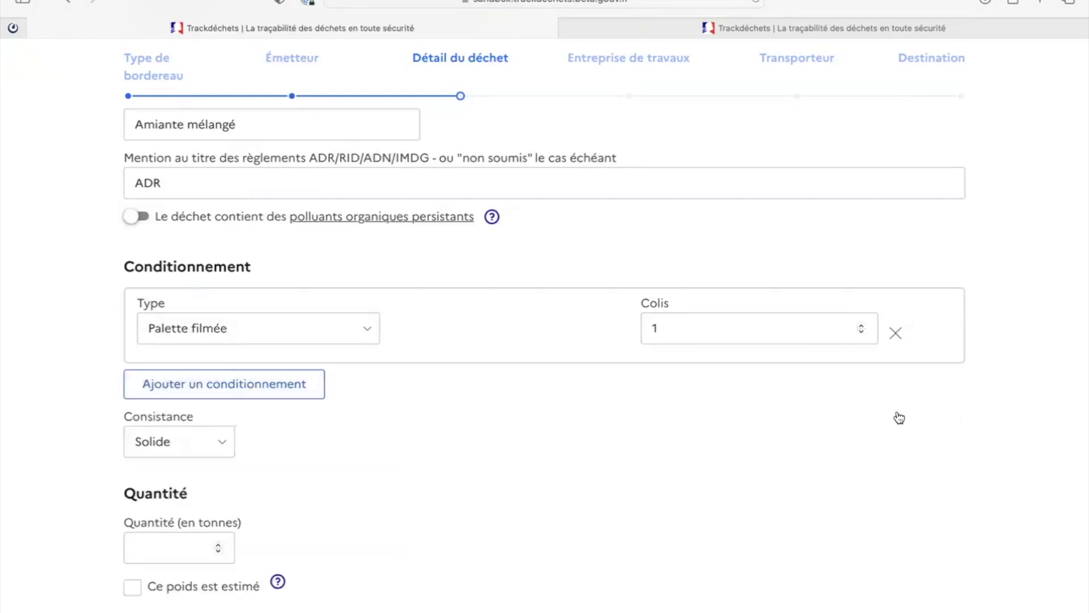
Step: Keep the waste consistency as Solide and set the quantity to 2,976 tonnes
scroll(900, 417, "down", 2)
left_click(149, 330)
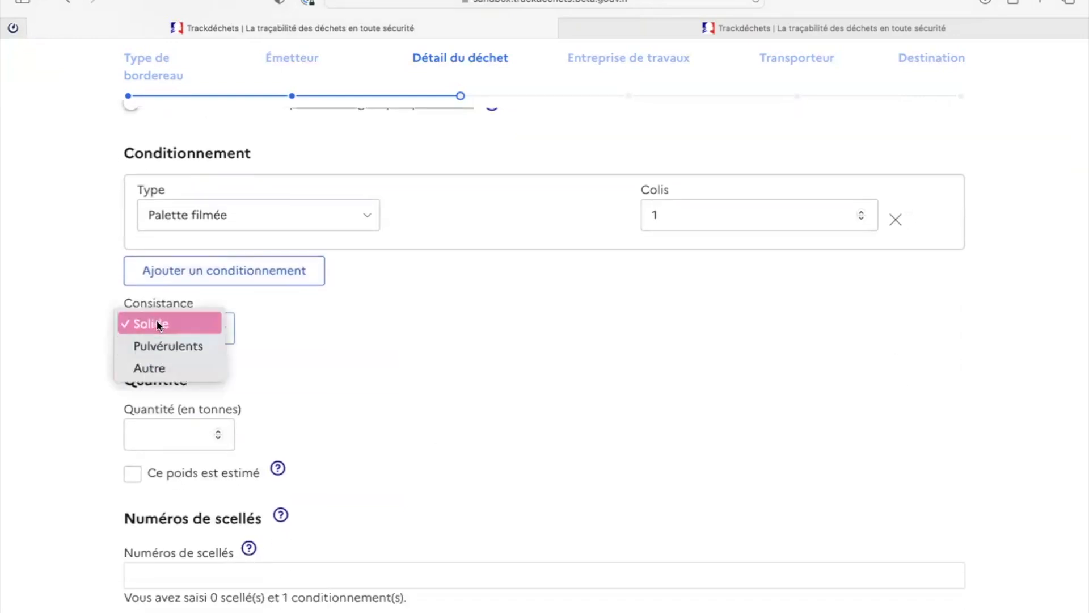
left_click(156, 323)
left_click(199, 431)
type("2,985")
scroll(199, 431, "down", 1)
key("BackSpace")
key("BackSpace")
type("76")
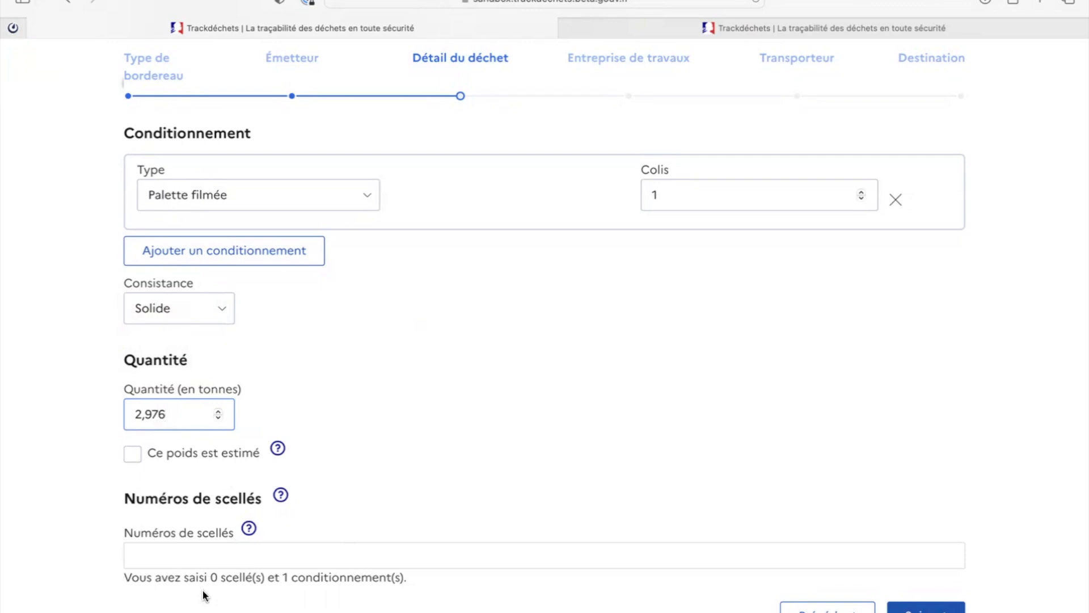
Step: Continue to the works company section and enter the SIRET number of the newly created Établissement de test
left_click(926, 608)
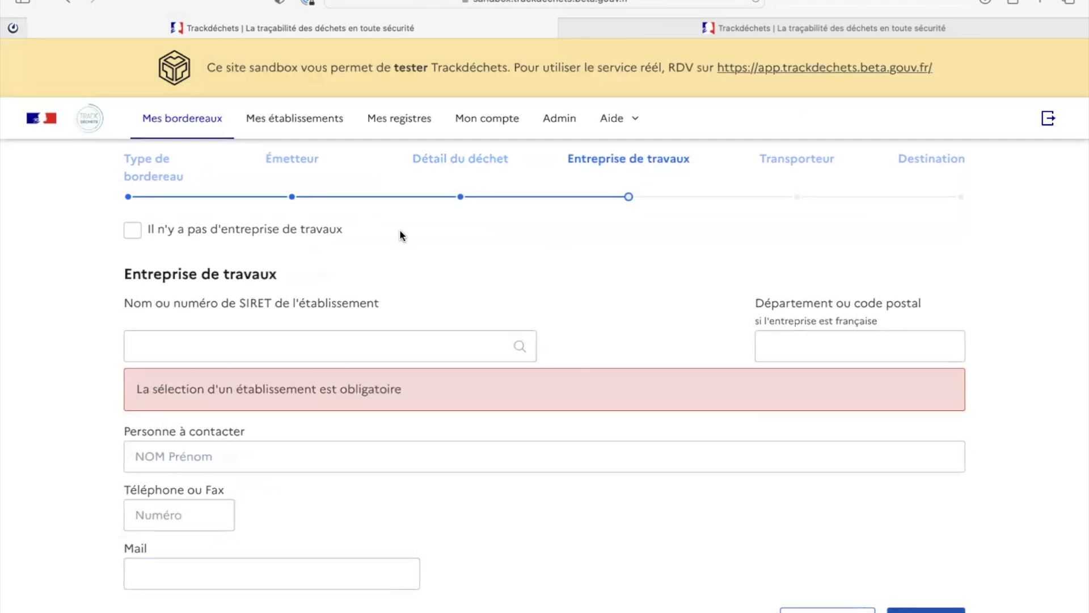
left_click(228, 348)
key("super+v")
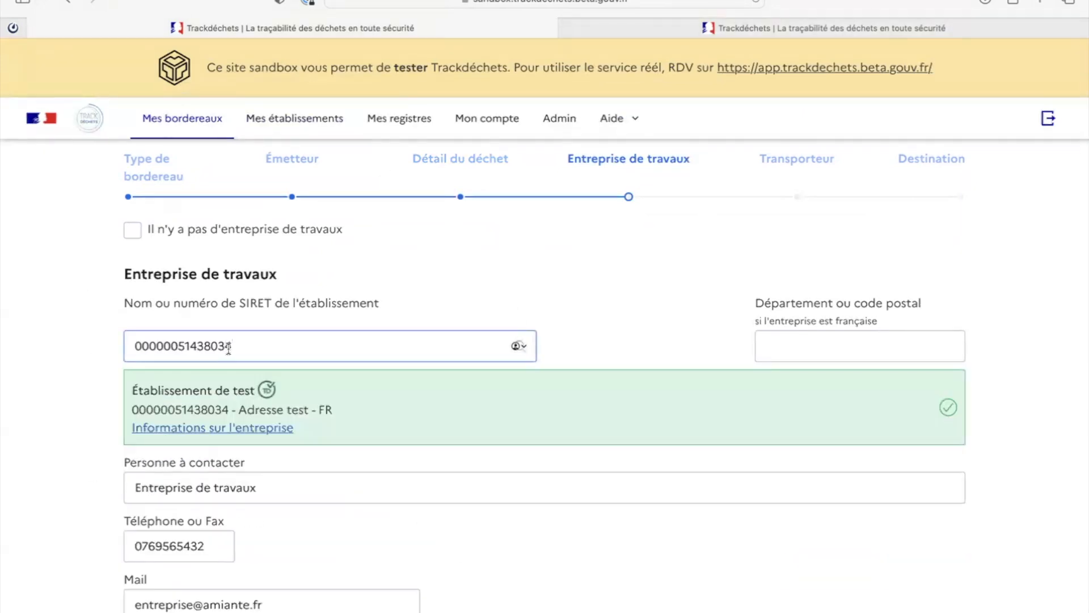
Step: Review the works company's contact details and SS3 certification, and continue to the carrier section
scroll(299, 324, "down", 2)
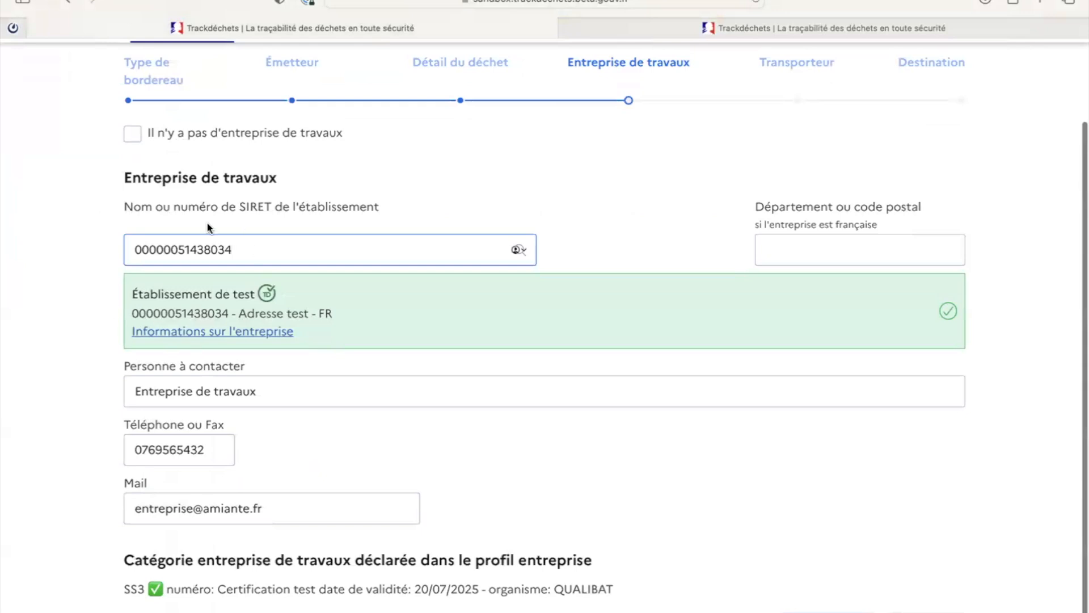
scroll(248, 283, "down", 1)
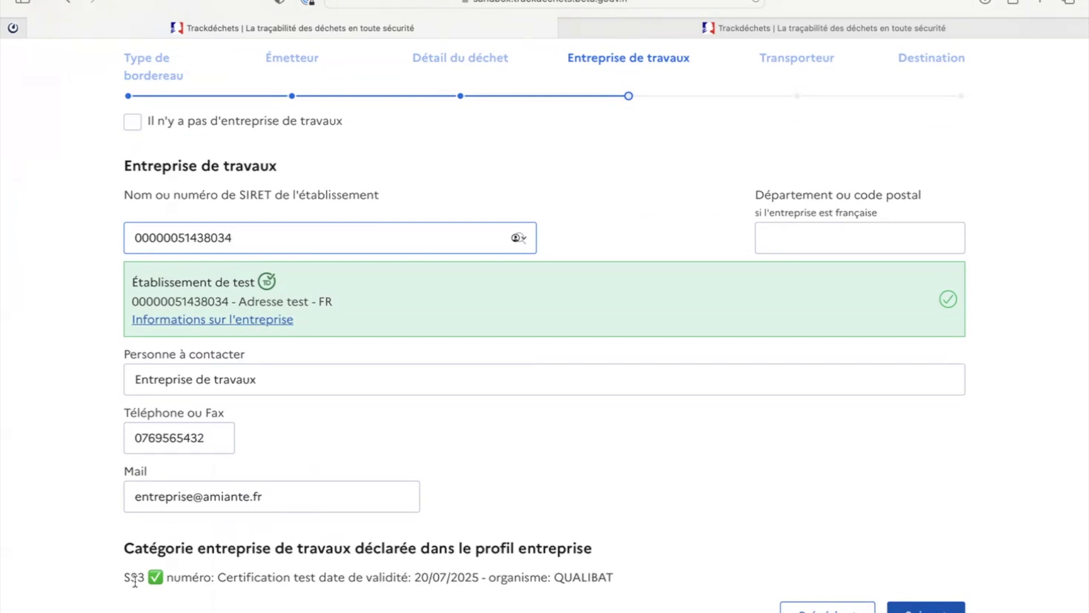
left_click_drag(117, 577, 618, 569)
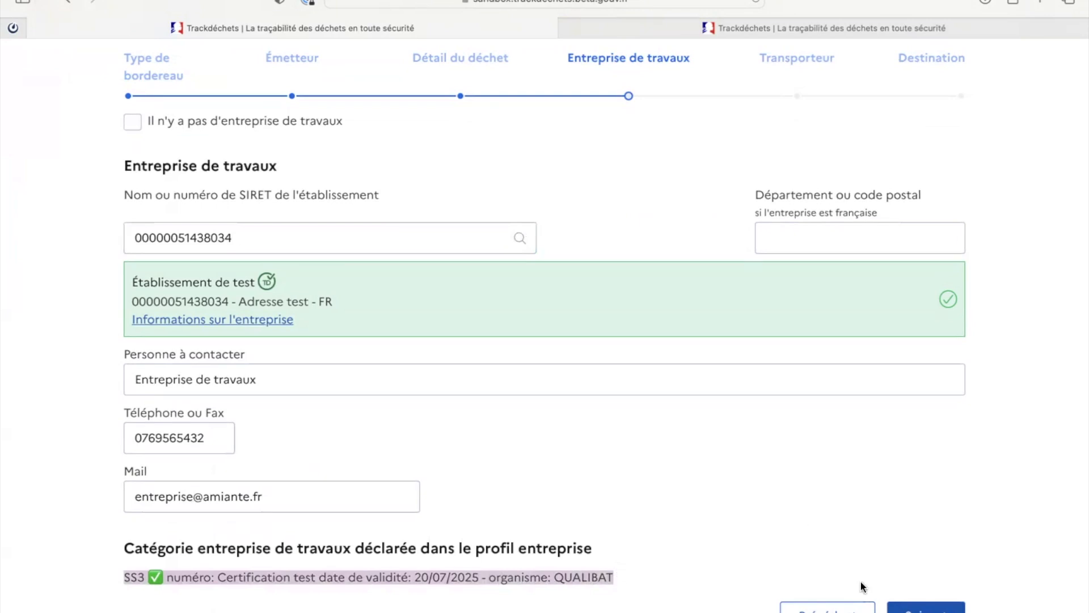
left_click(919, 606)
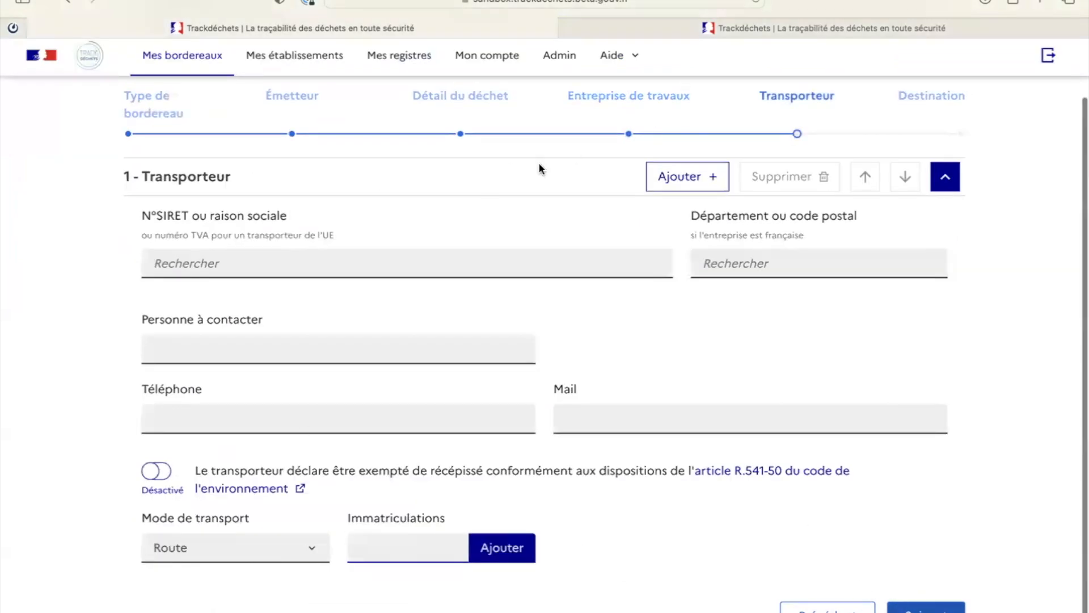
Step: Look up Transporteur N°1 by its SIRET number, select it as the carrier, and check its transport receipt details
left_click(268, 263)
key("super+v")
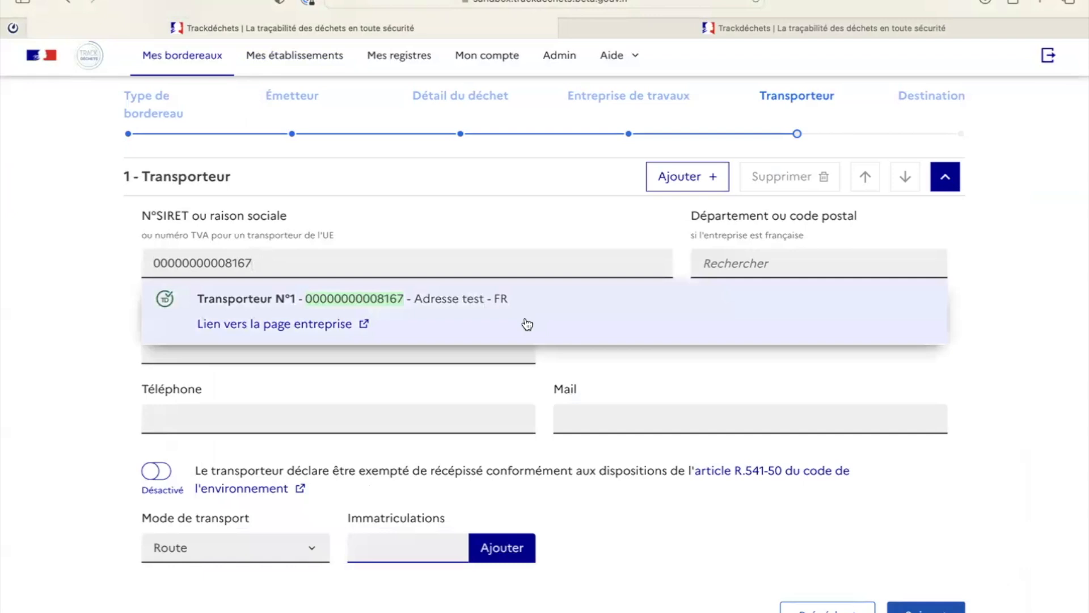
left_click(527, 324)
scroll(525, 323, "down", 5)
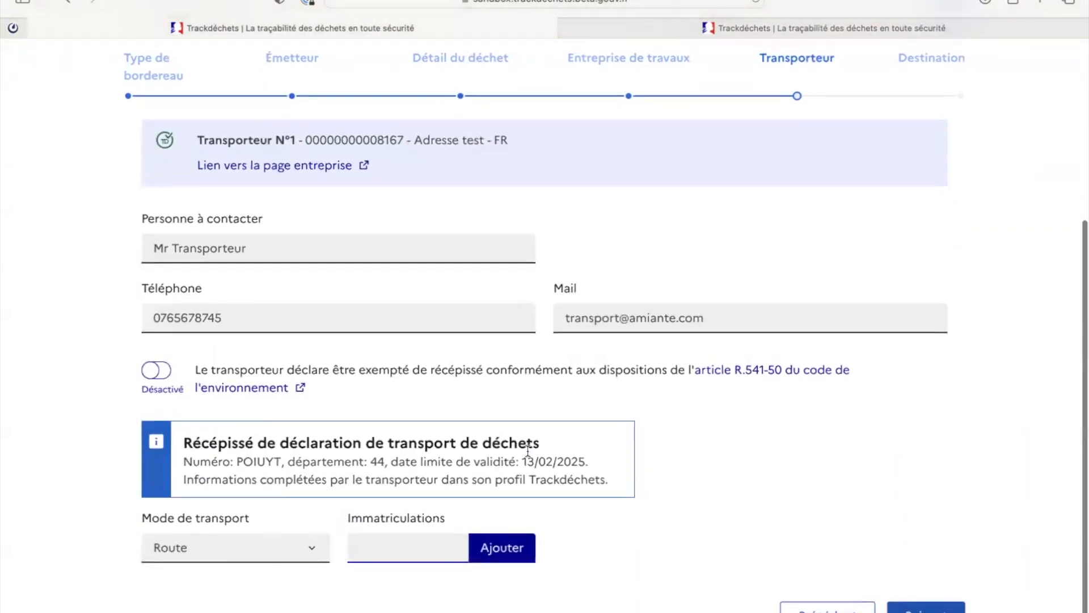
Step: Add and remove a second carrier entry, and move on to the destination section
scroll(528, 448, "up", 4)
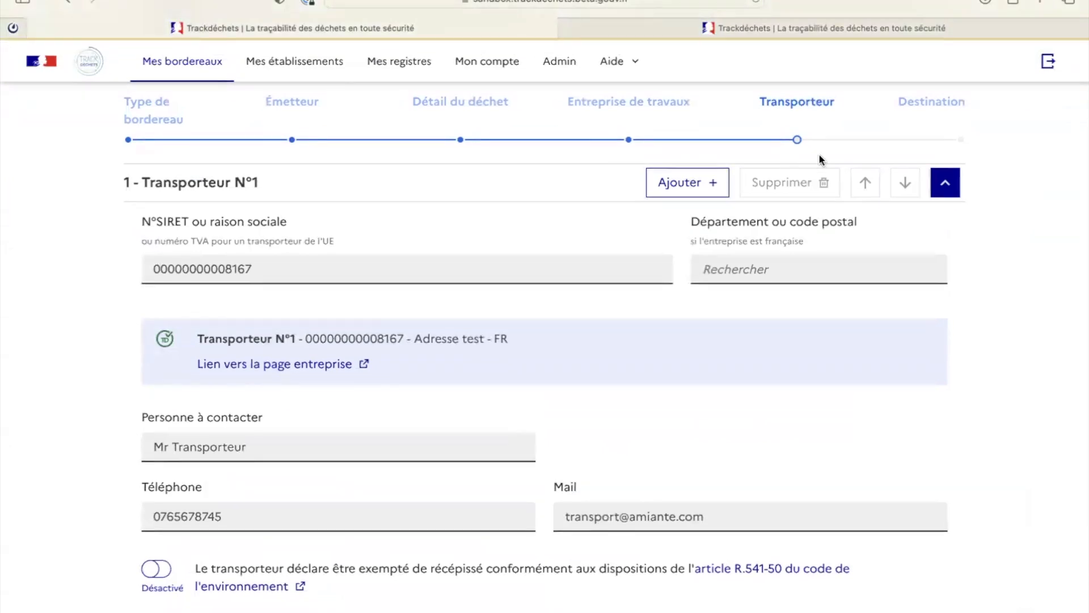
left_click(691, 187)
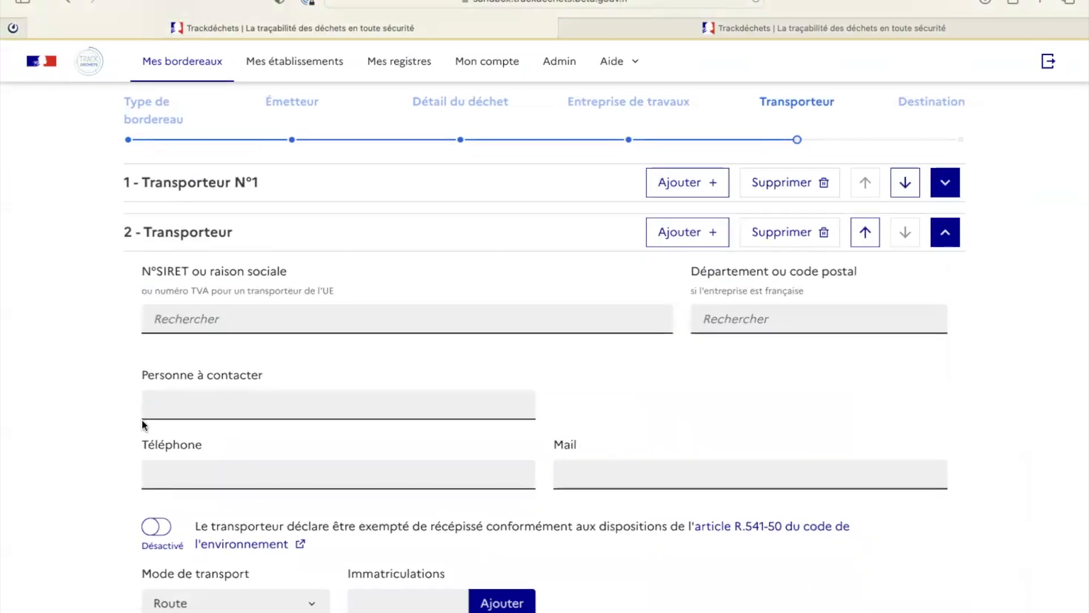
left_click(783, 233)
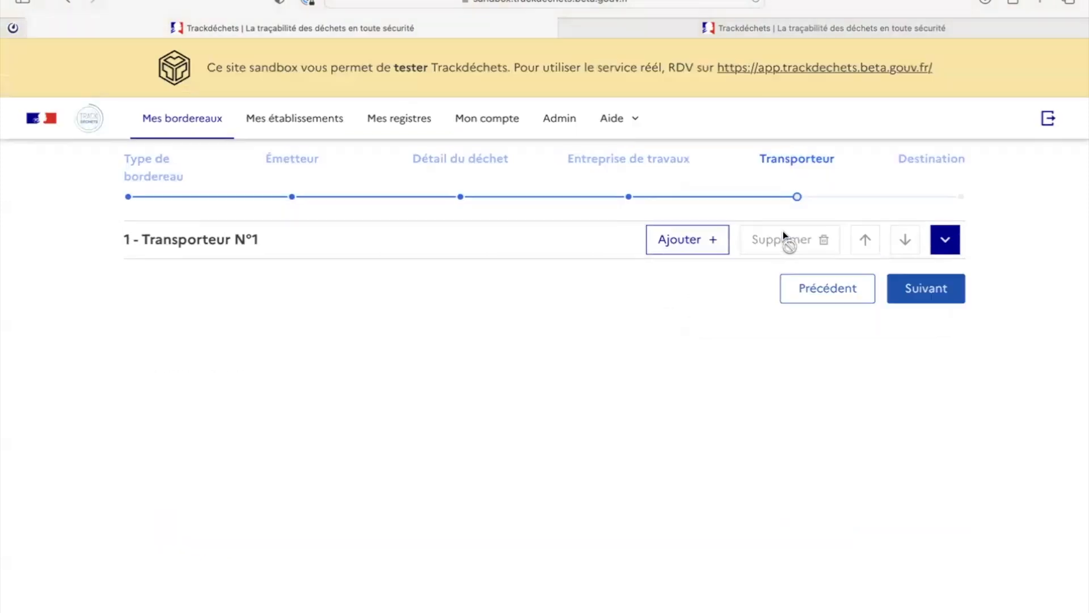
left_click(932, 162)
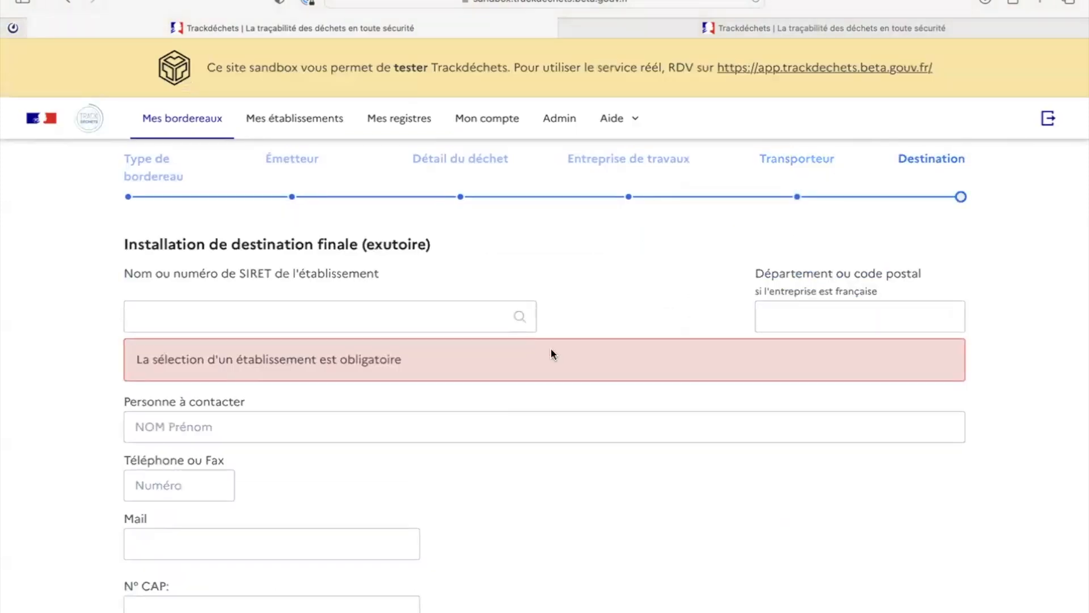
Step: Enter the SIRET number of Exutoire N°1 as the final destination facility
left_click(328, 310)
key("super+v")
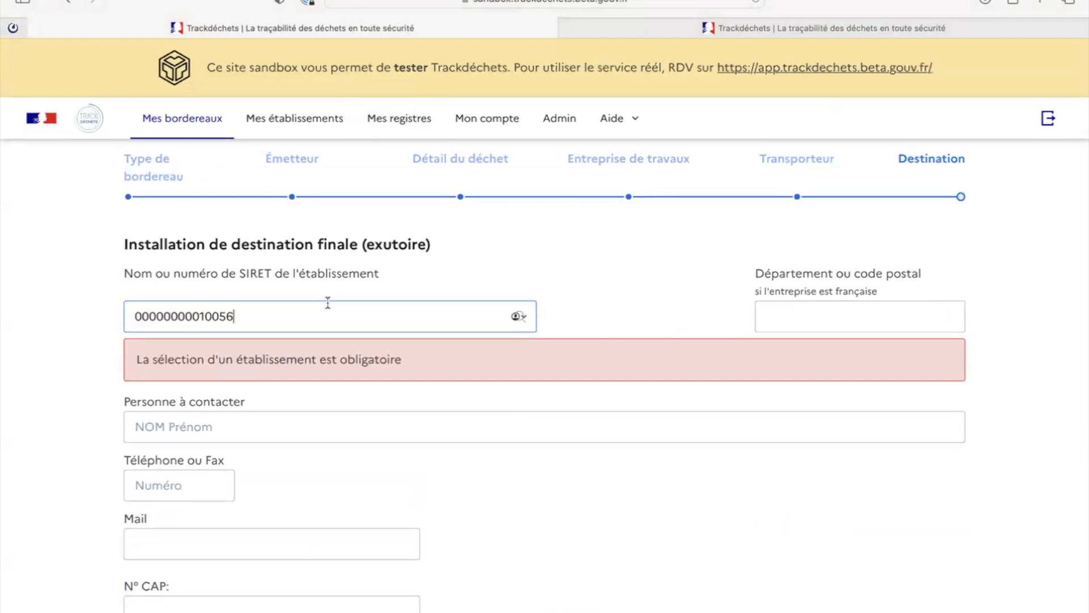
scroll(328, 302, "down", 3)
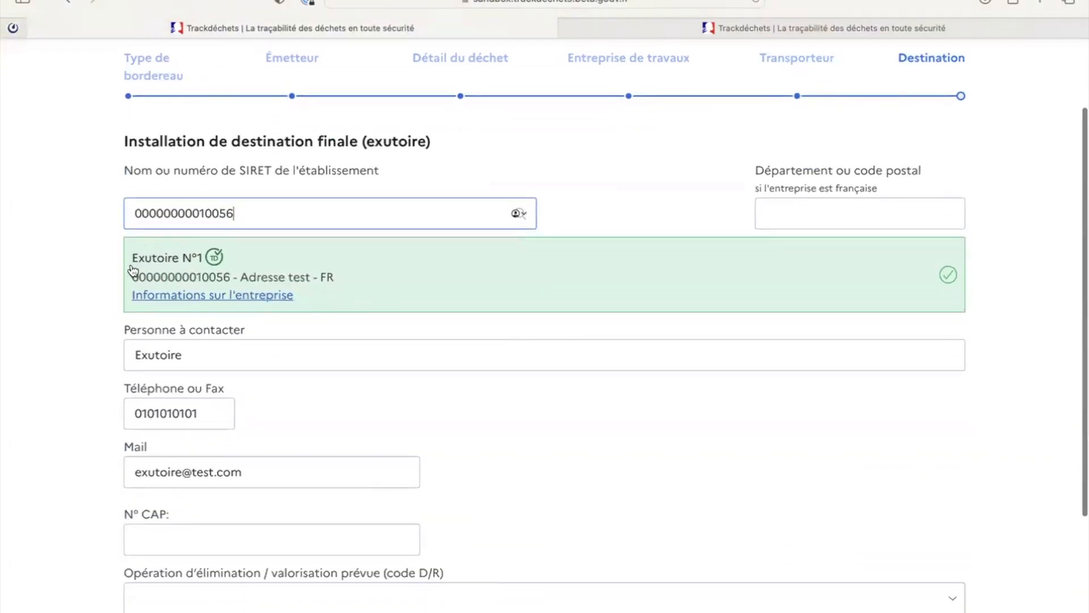
Step: Enter "CAP" as the CAP number and choose R 5 - Recyclage ou récupération d'autres matières inorganiques as the planned operation
scroll(227, 397, "down", 3)
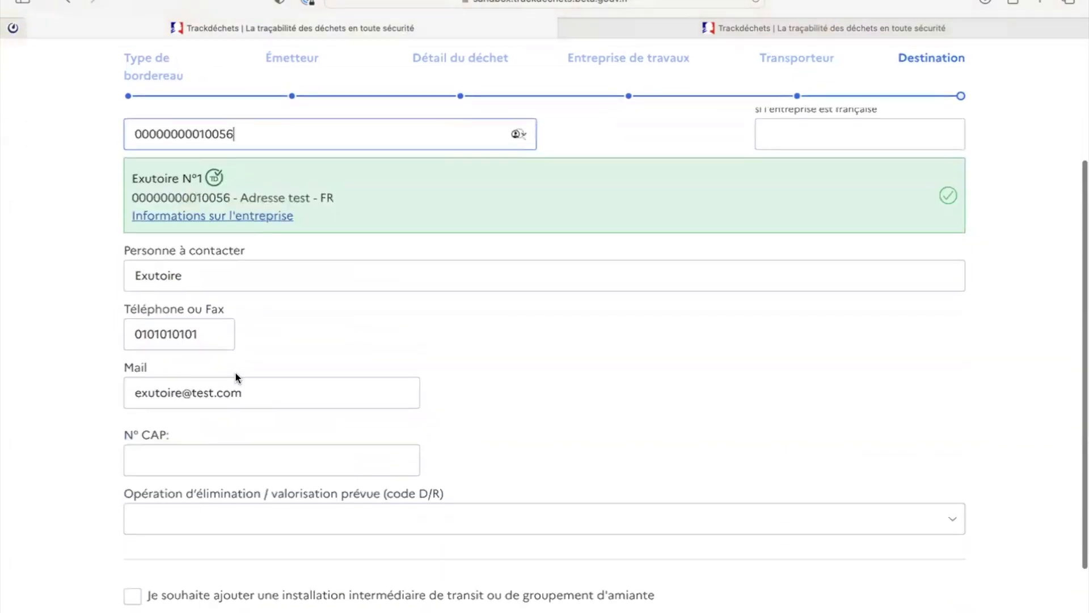
left_click(224, 417)
type("CAP")
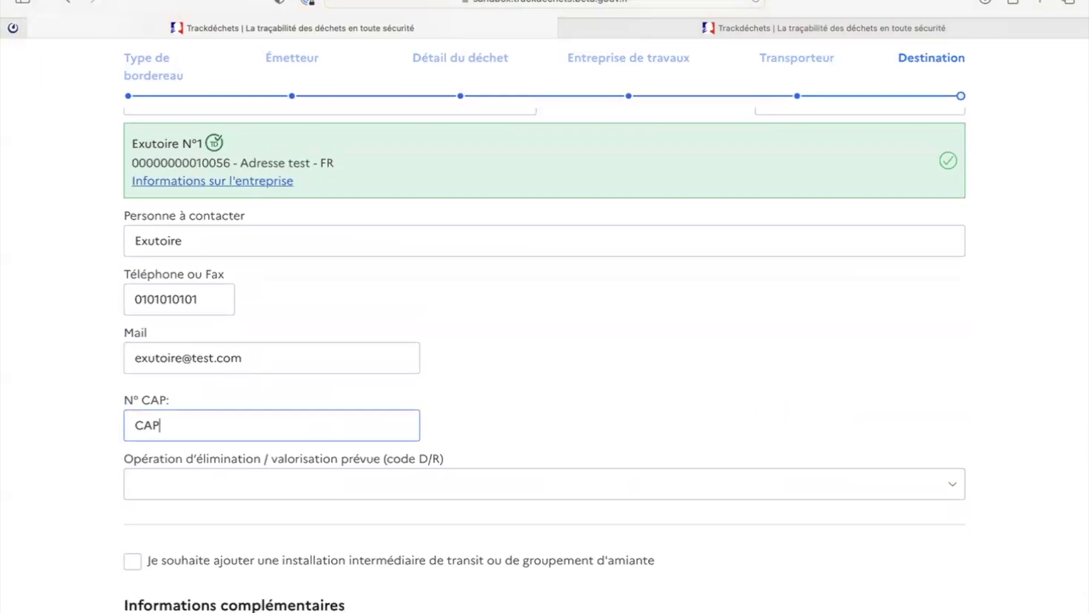
left_click(256, 480)
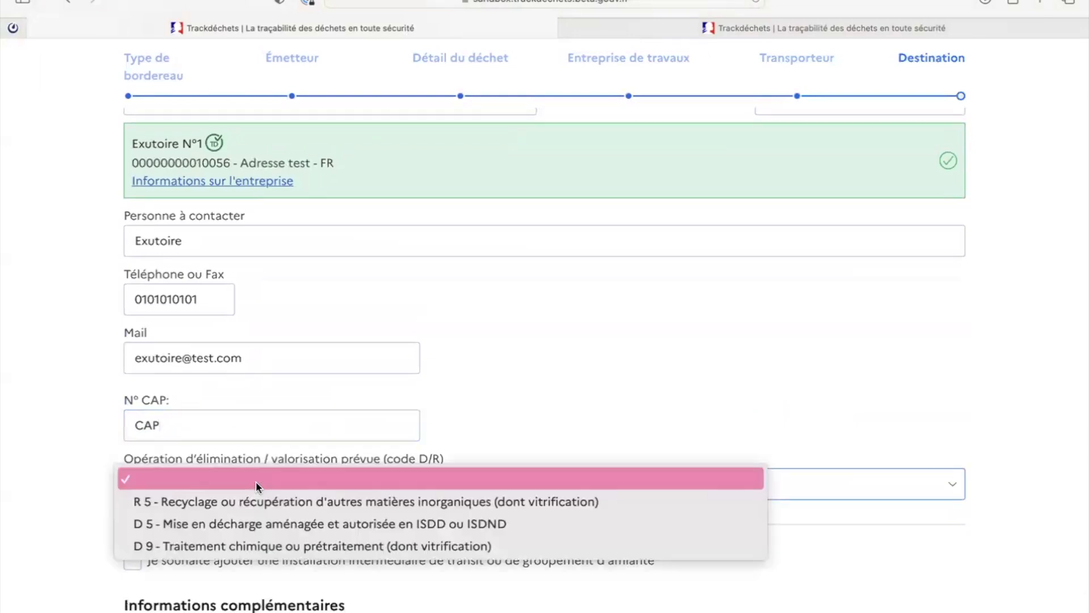
left_click(256, 503)
Step: View the intermediary options without adding any, and create the BSDA as a draft
scroll(256, 502, "down", 3)
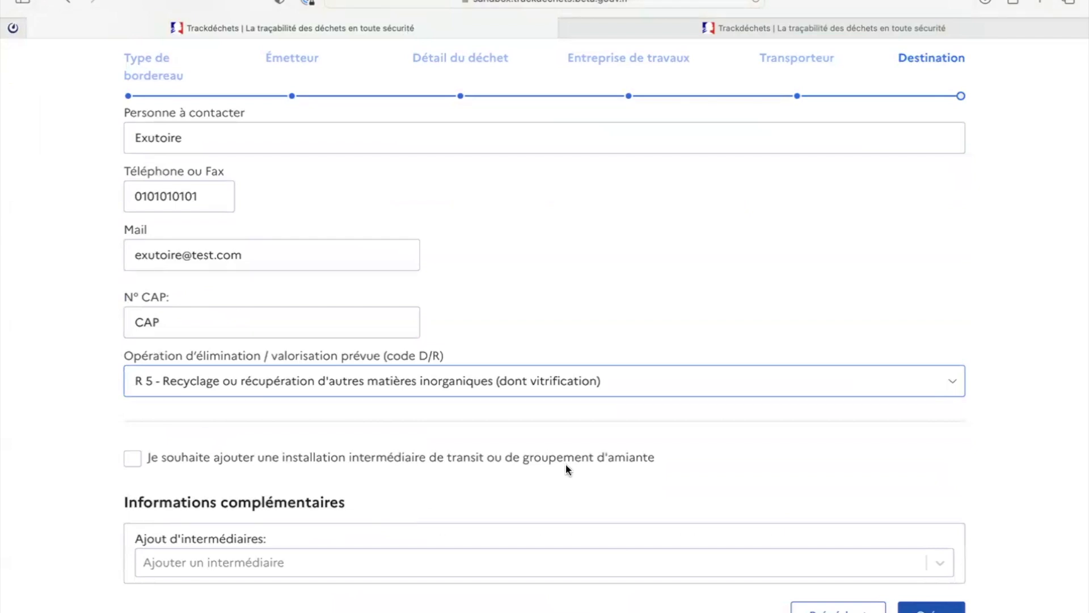
left_click(285, 560)
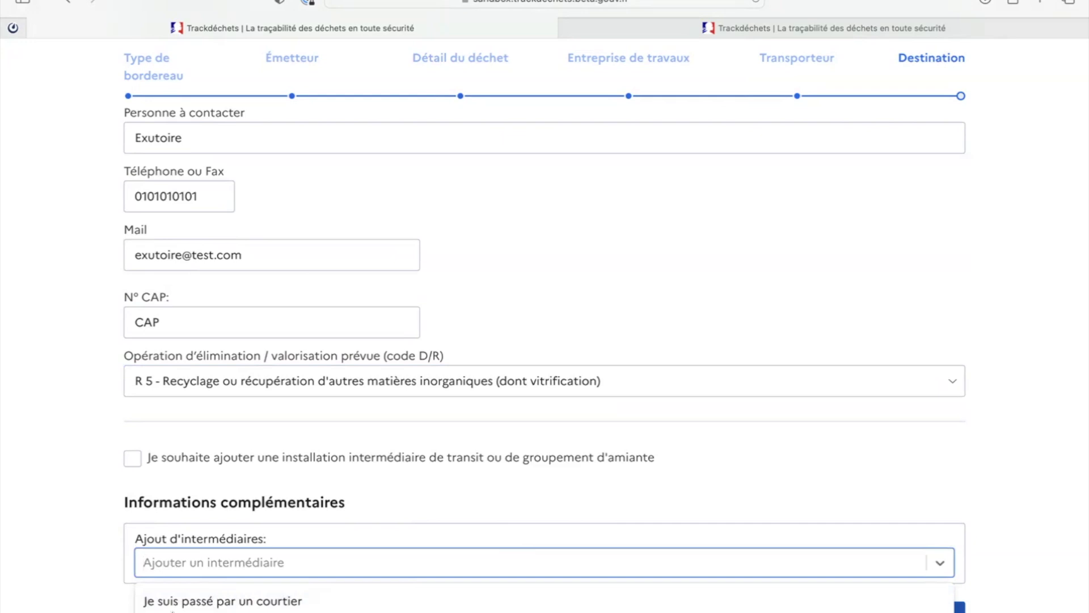
left_click(488, 495)
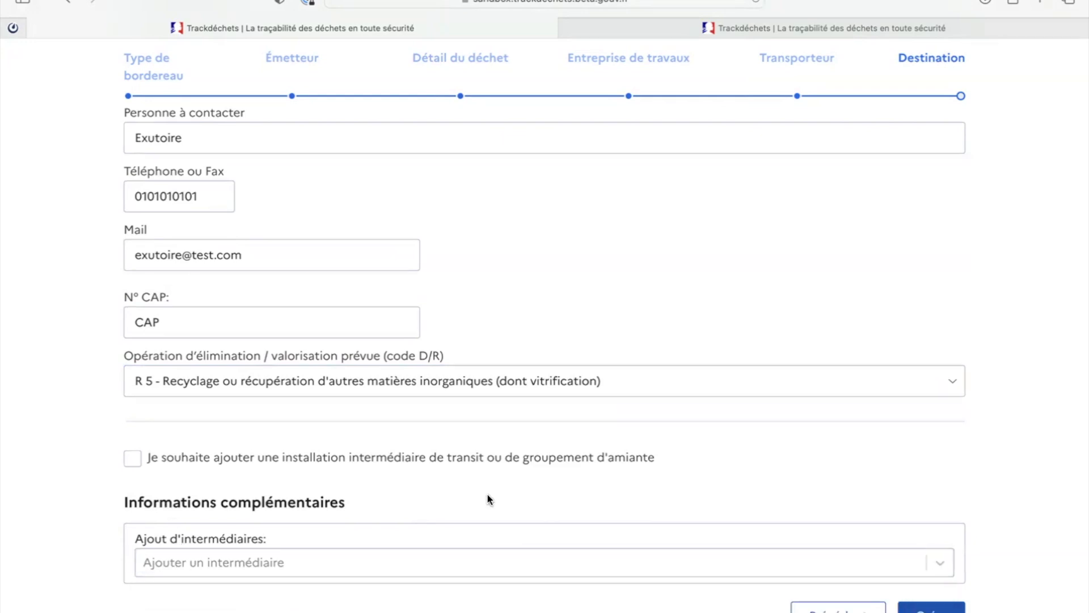
scroll(488, 495, "up", 1)
scroll(488, 494, "down", 1)
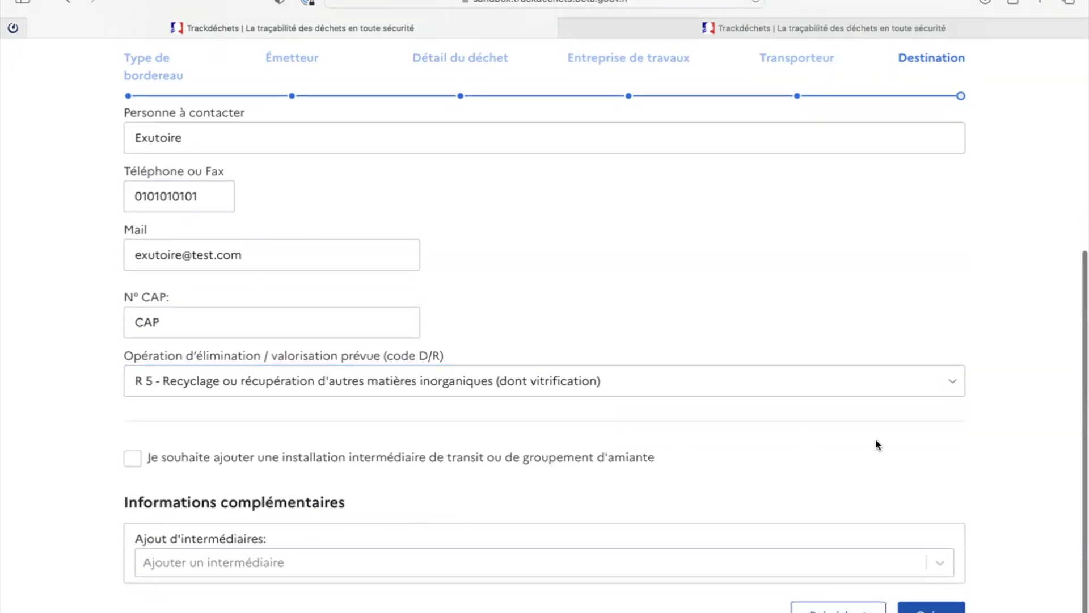
left_click(931, 607)
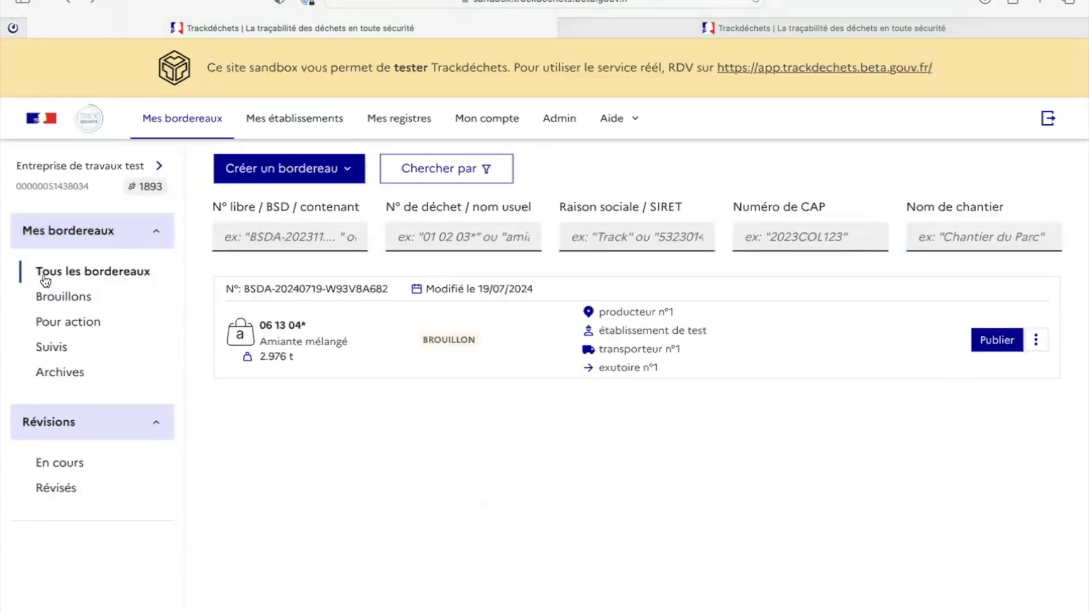
Step: List the draft forms and publish the Amiante mélangé BSDA
left_click(63, 300)
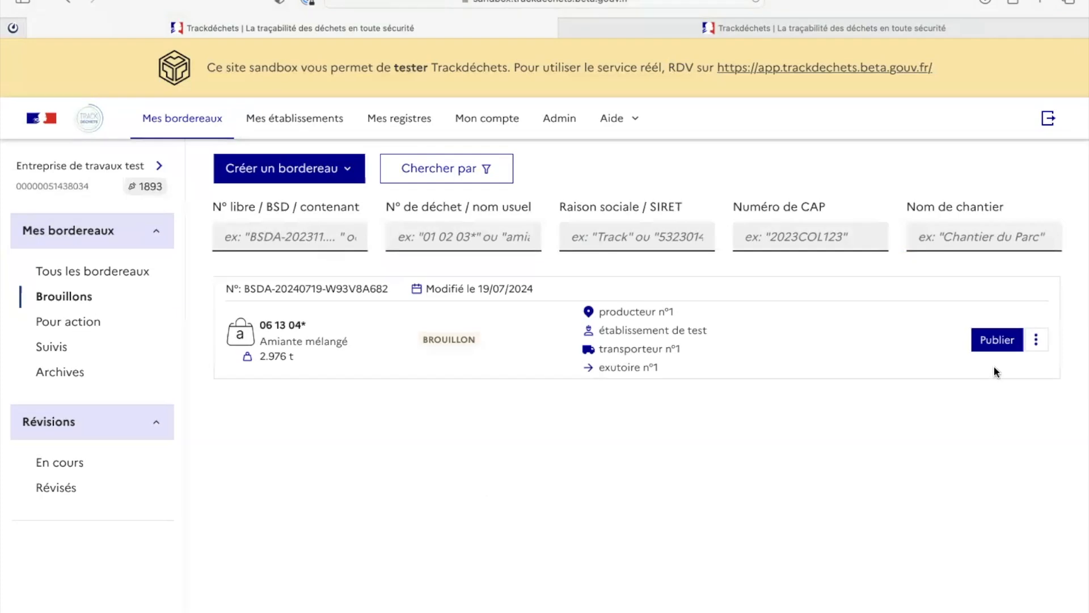
left_click(996, 341)
left_click(731, 268)
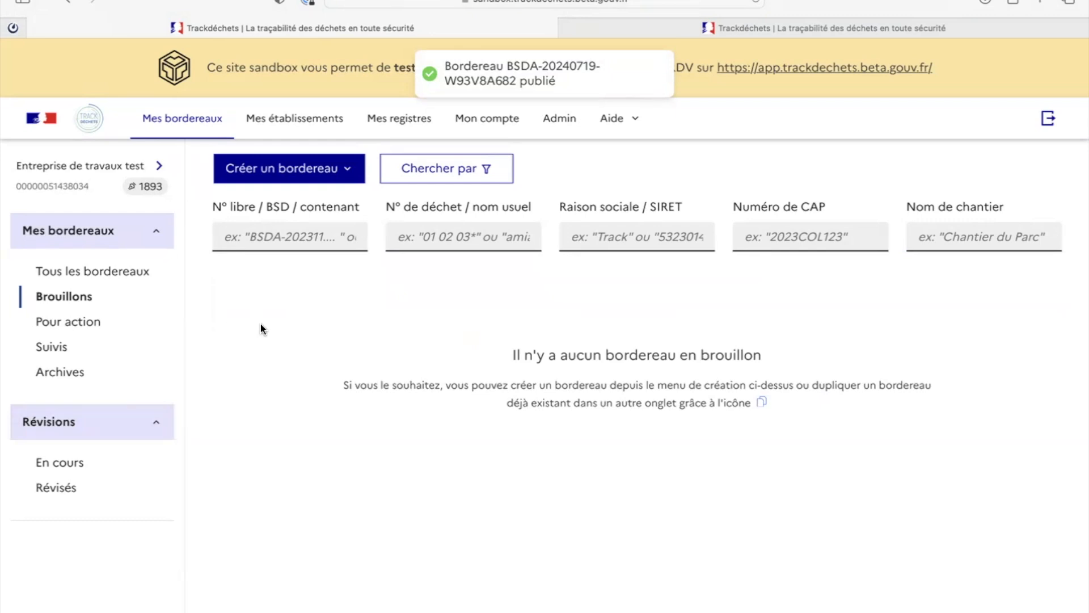
Step: Switch to the Producteur N°1 establishment and locate the published Amiante mélangé BSDA by its form number
left_click(37, 165)
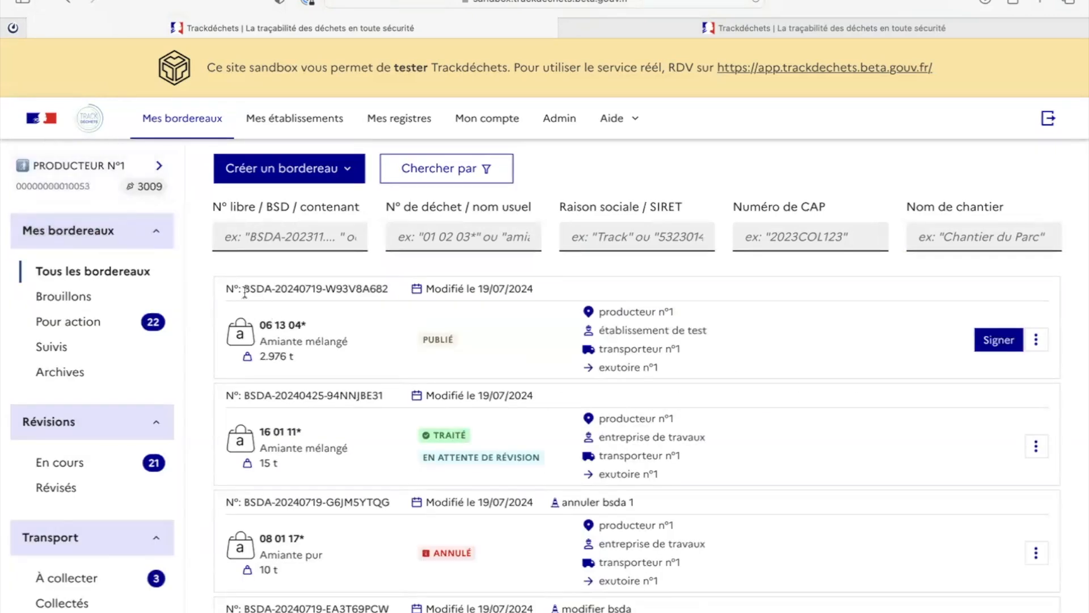
left_click_drag(242, 288, 390, 289)
left_click(413, 335)
Step: Review the BSDA summary and sign it as the waste émetteur, entering the signatory's name
left_click(999, 340)
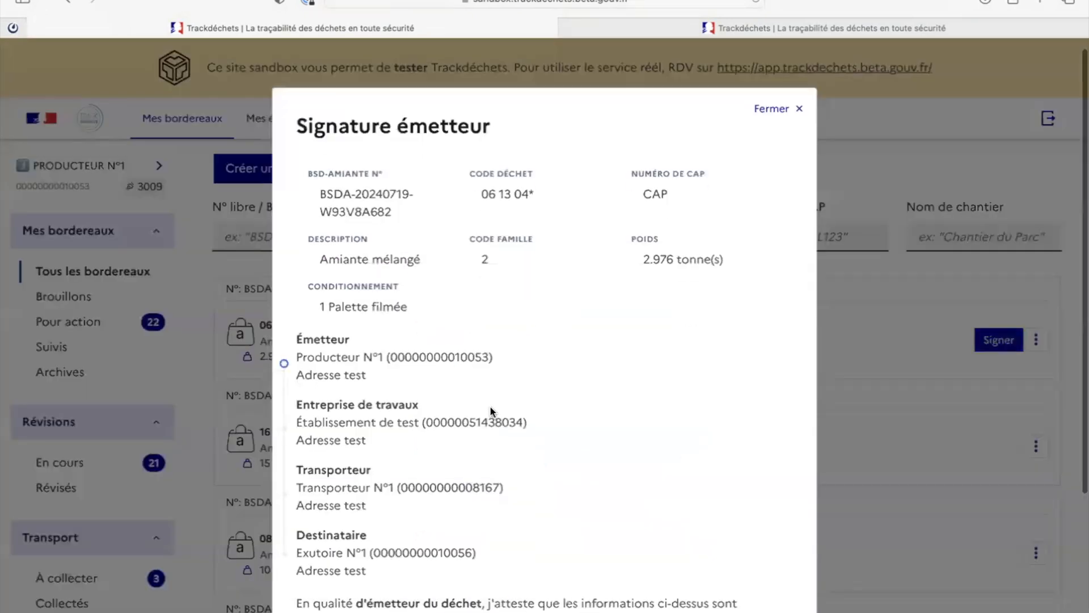
scroll(492, 410, "down", 5)
scroll(491, 409, "up", 5)
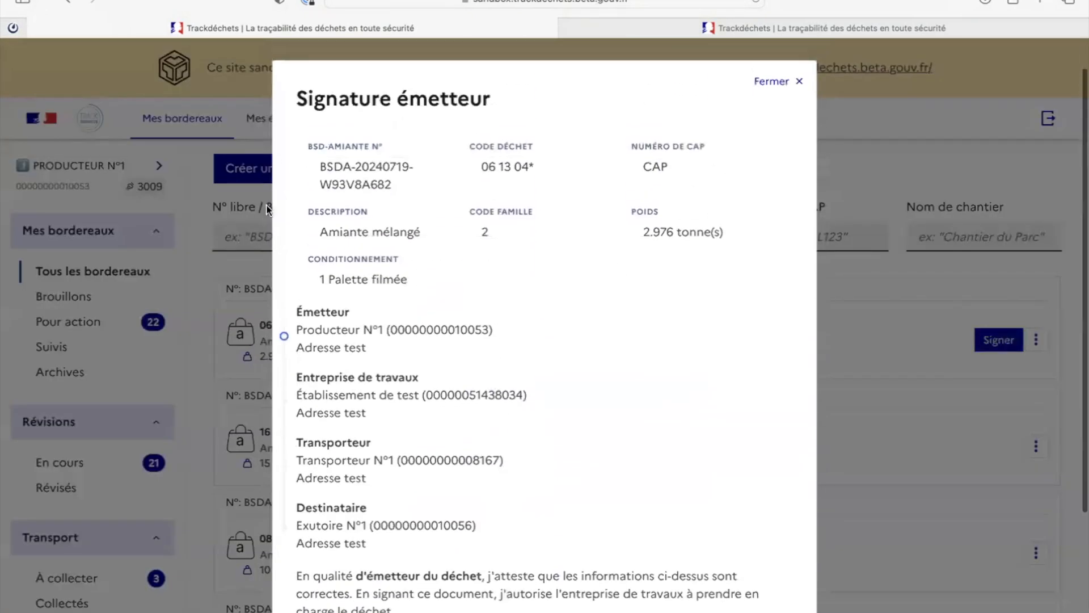
scroll(430, 152, "down", 3)
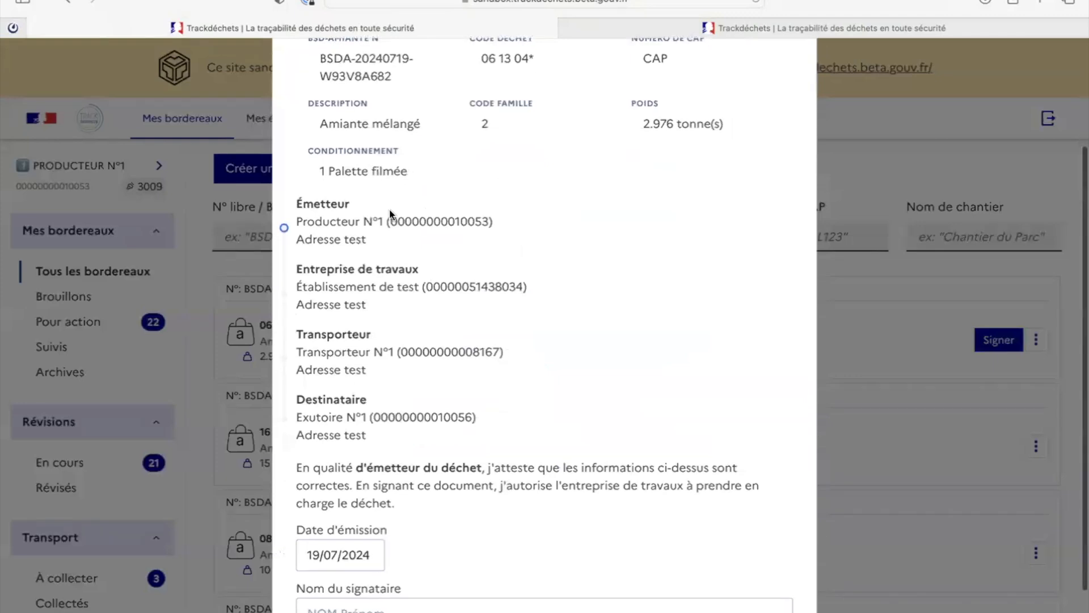
scroll(405, 406, "down", 3)
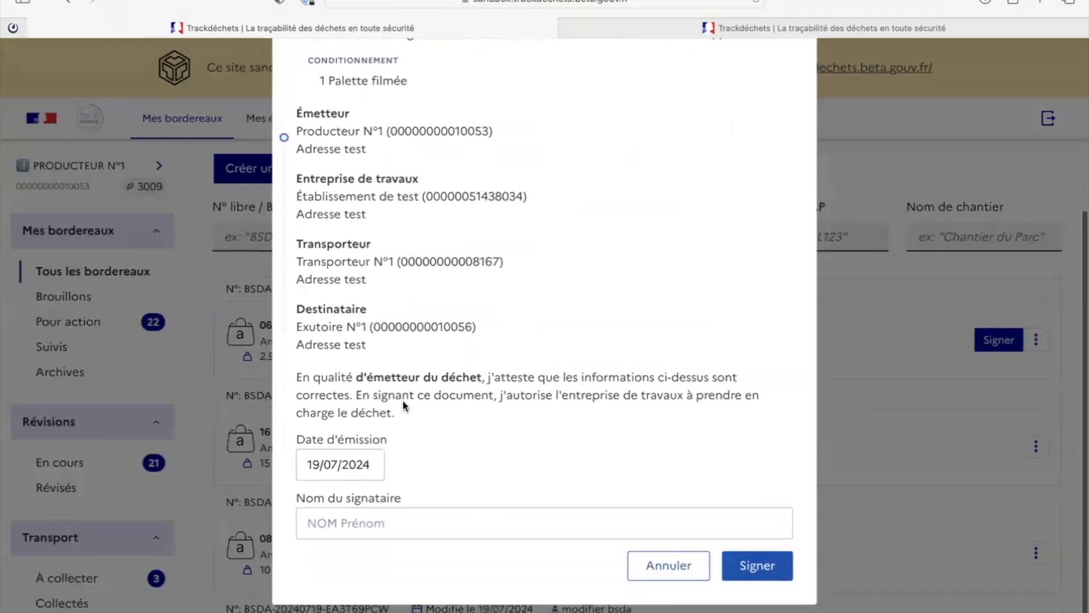
left_click(364, 514)
type("Mr producteur")
key("Return")
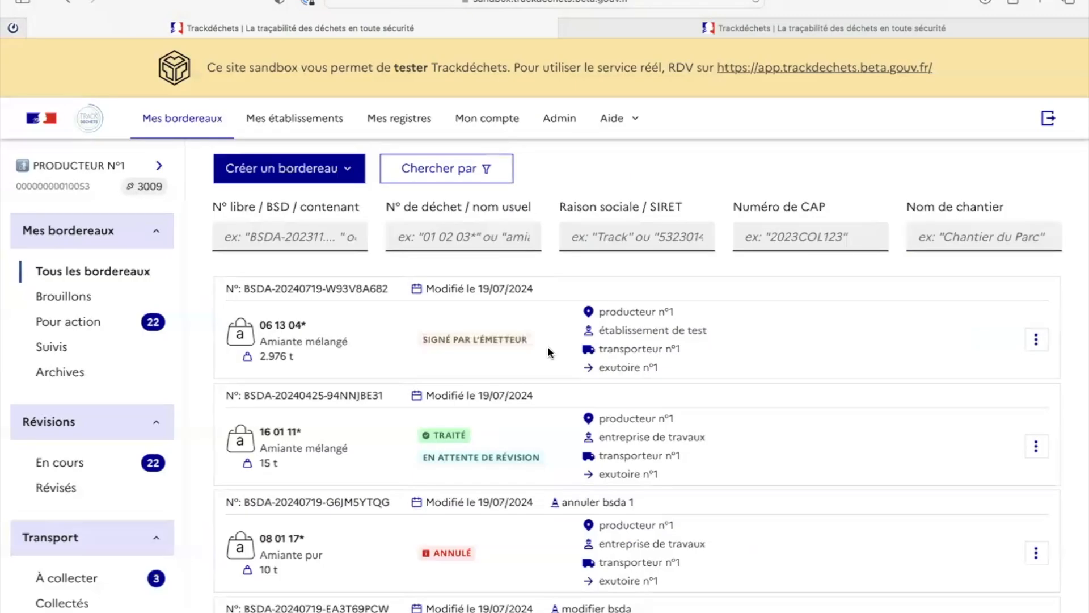
Step: Check the signed BSDA's status and view it among the producer's Suivis forms
triple_click(429, 342)
left_click(417, 341)
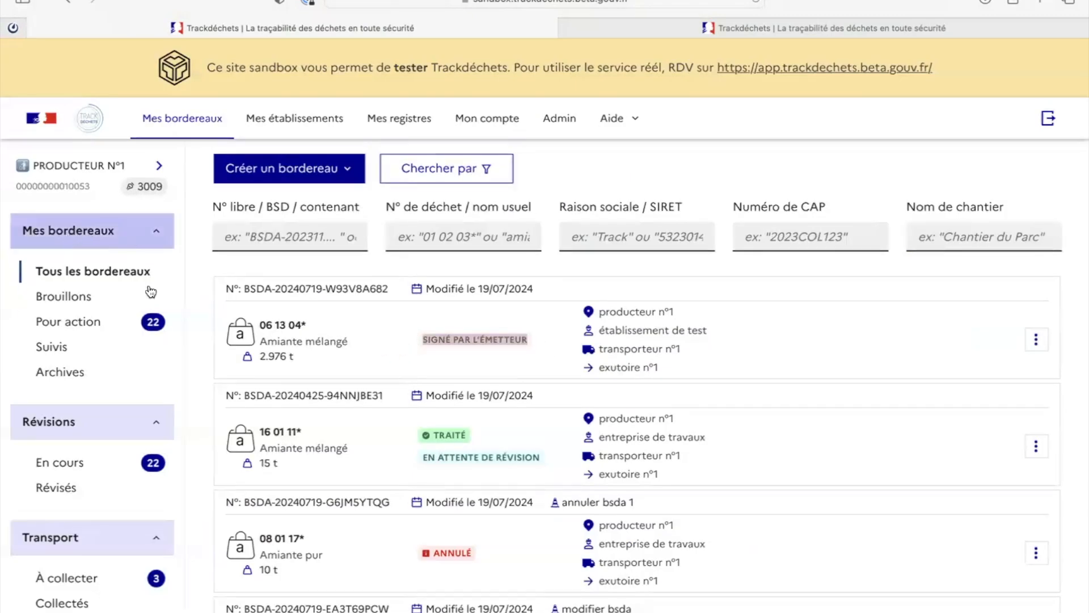
left_click(71, 347)
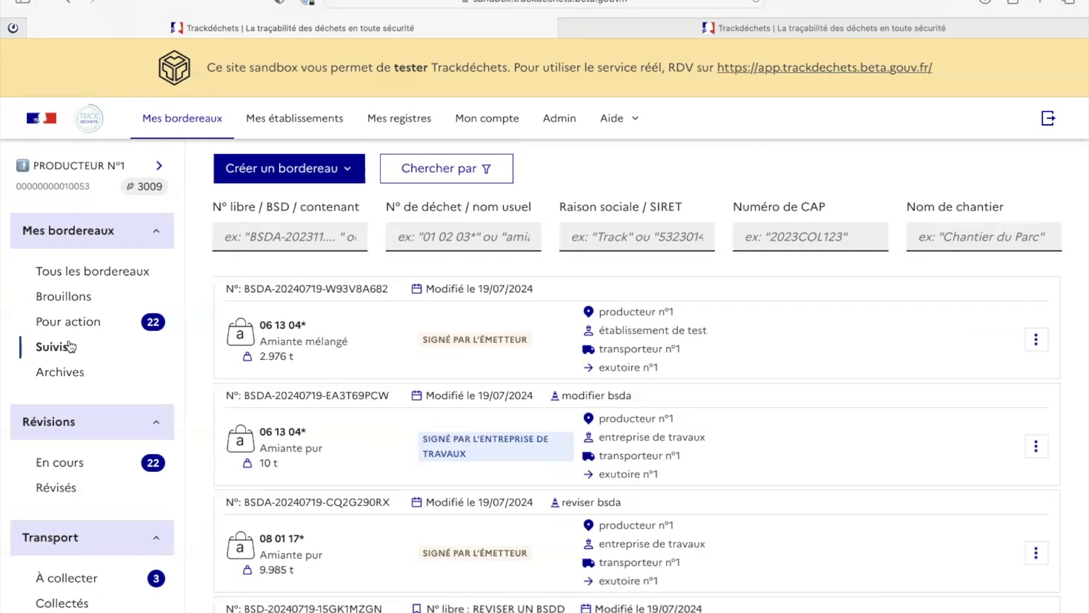
Step: Search the establishments for "entrep", switch to Entreprise de travaux test, and list its forms in Pour action
left_click(72, 186)
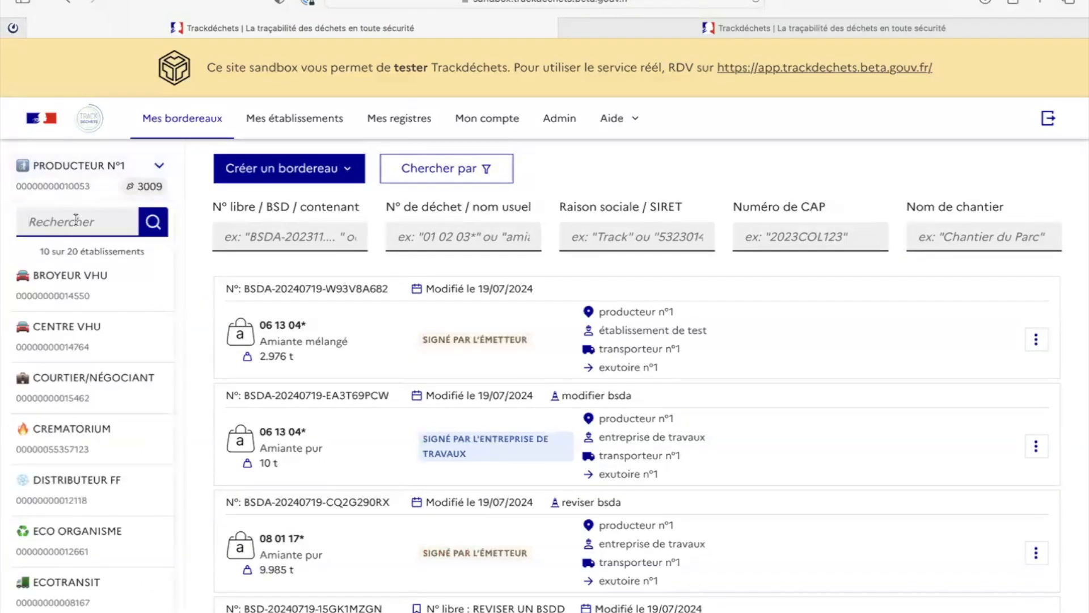
type("entrep")
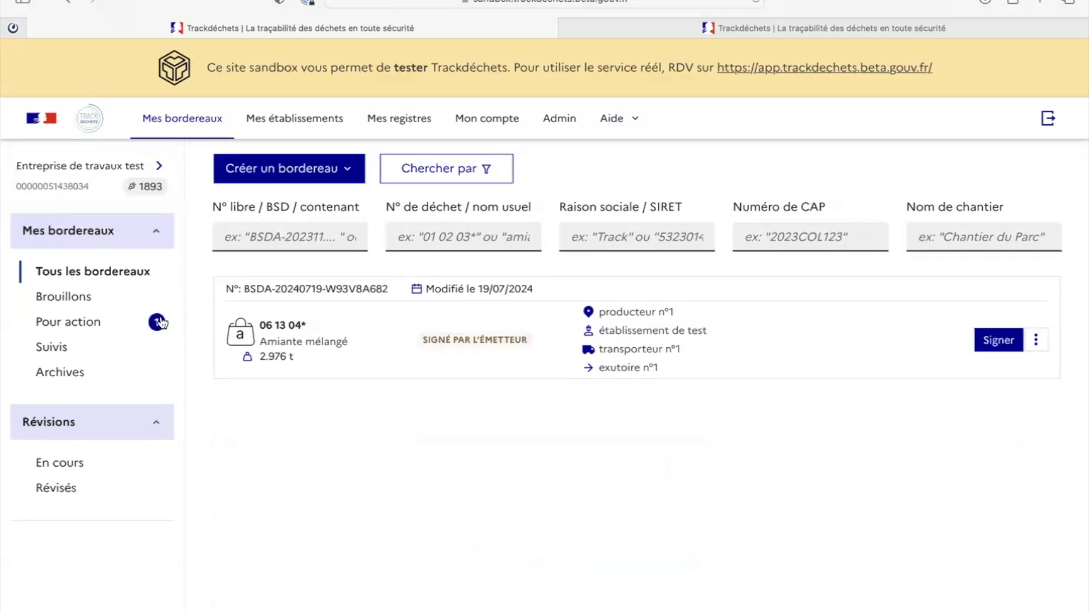
left_click(155, 323)
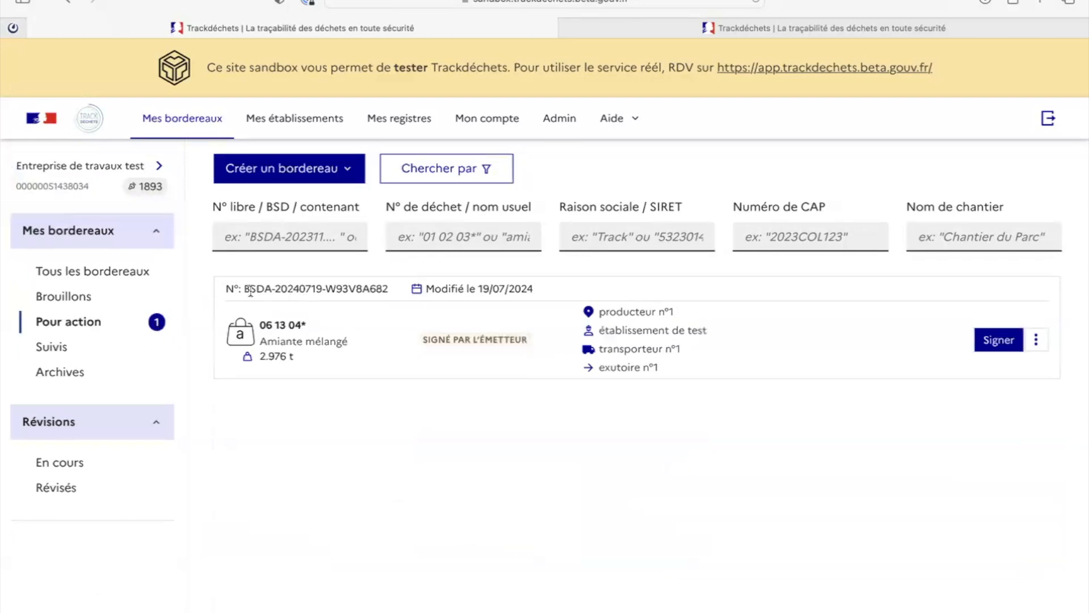
Step: Open the entreprise de travaux signature form for the Amiante mélangé BSDA and review its summary and parties
left_click_drag(241, 289, 394, 286)
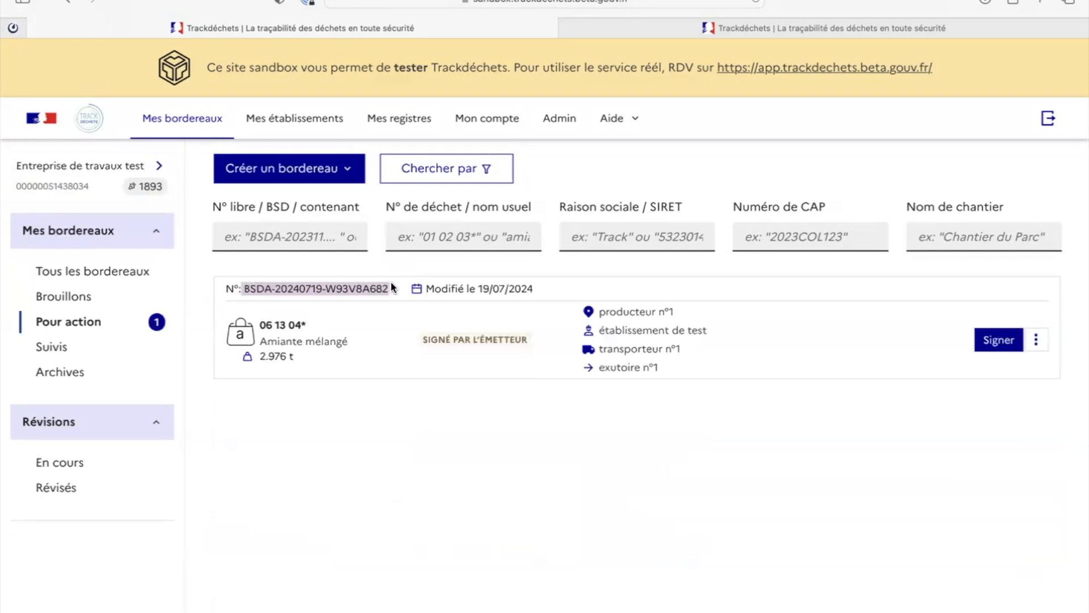
left_click(999, 339)
scroll(687, 286, "down", 3)
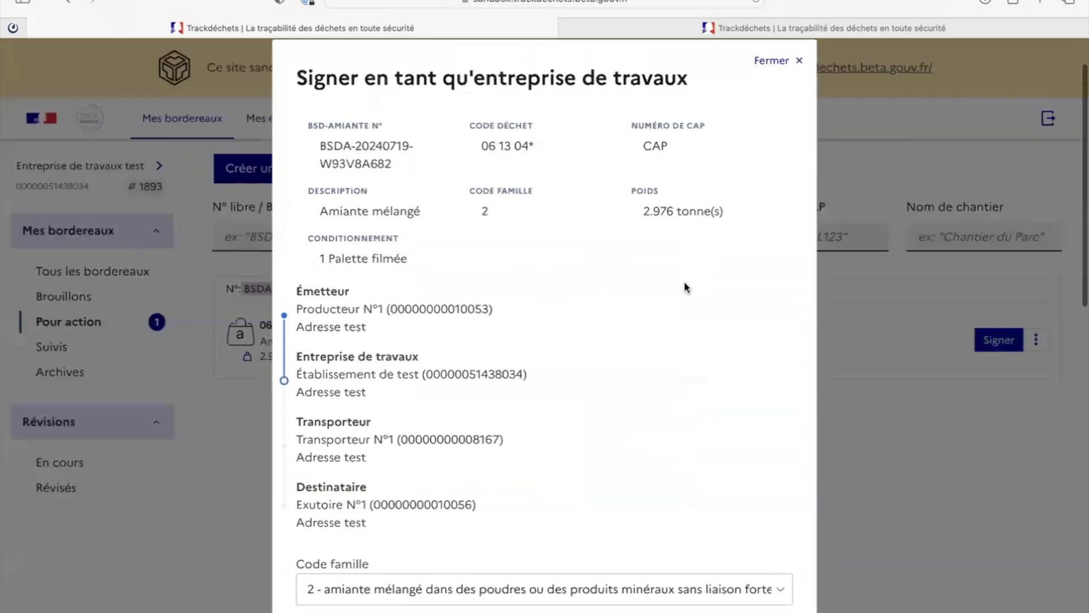
scroll(552, 284, "down", 5)
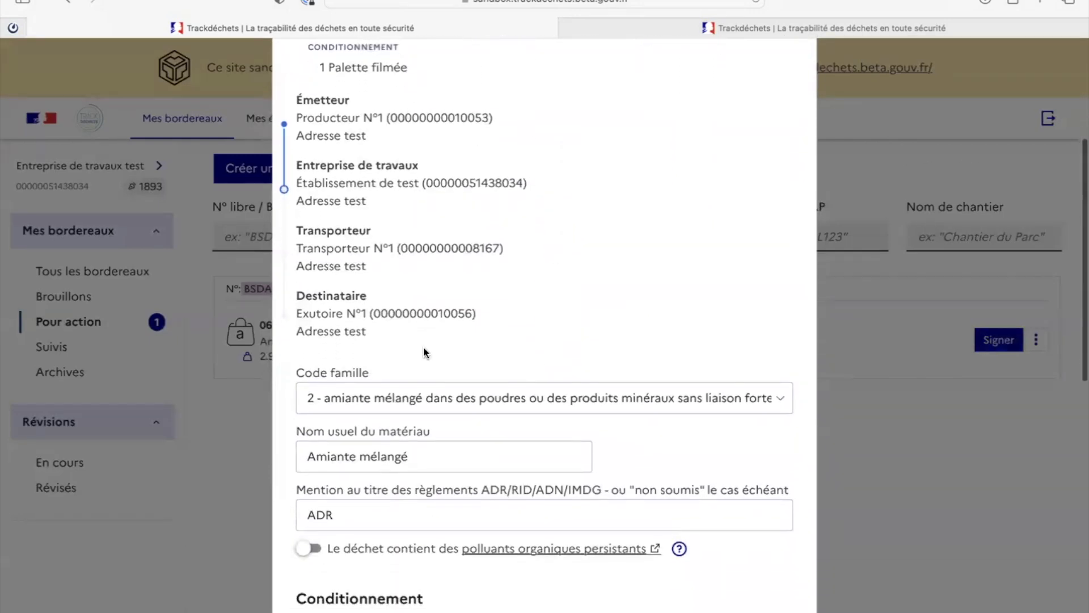
scroll(487, 340, "down", 3)
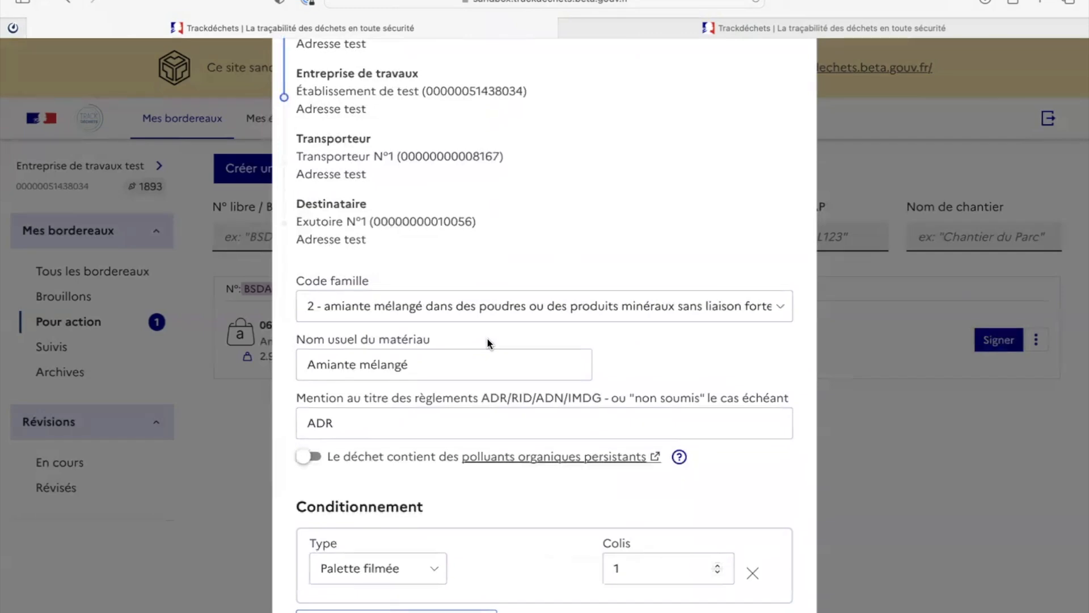
Step: Review the waste details in the signature form: family code options, material name, ADR mention, packaging, consistency and quantity
left_click(455, 308)
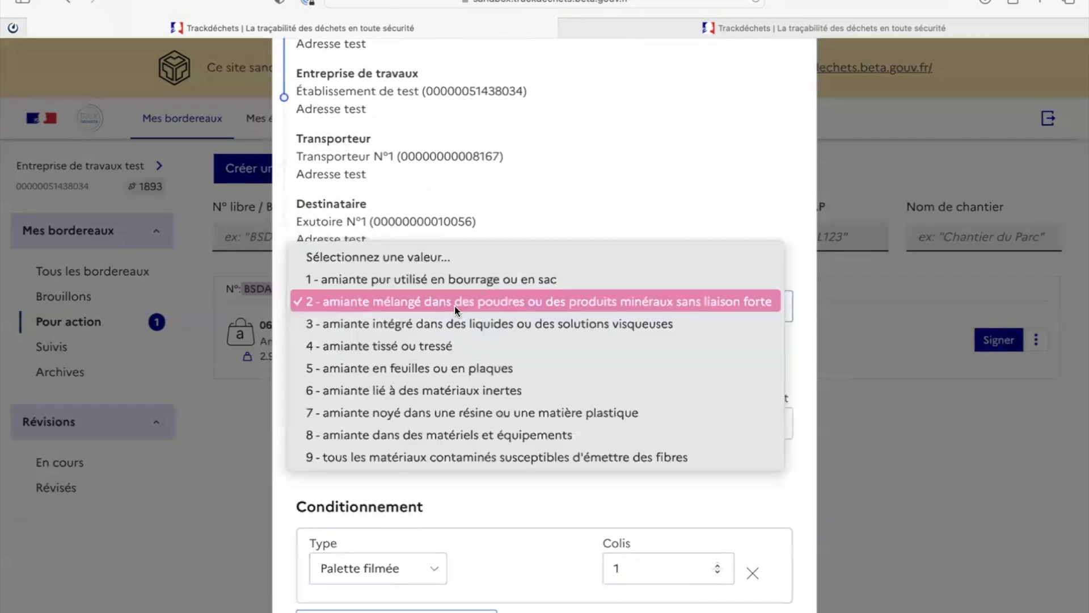
left_click(455, 302)
left_click(434, 364)
scroll(434, 366, "down", 2)
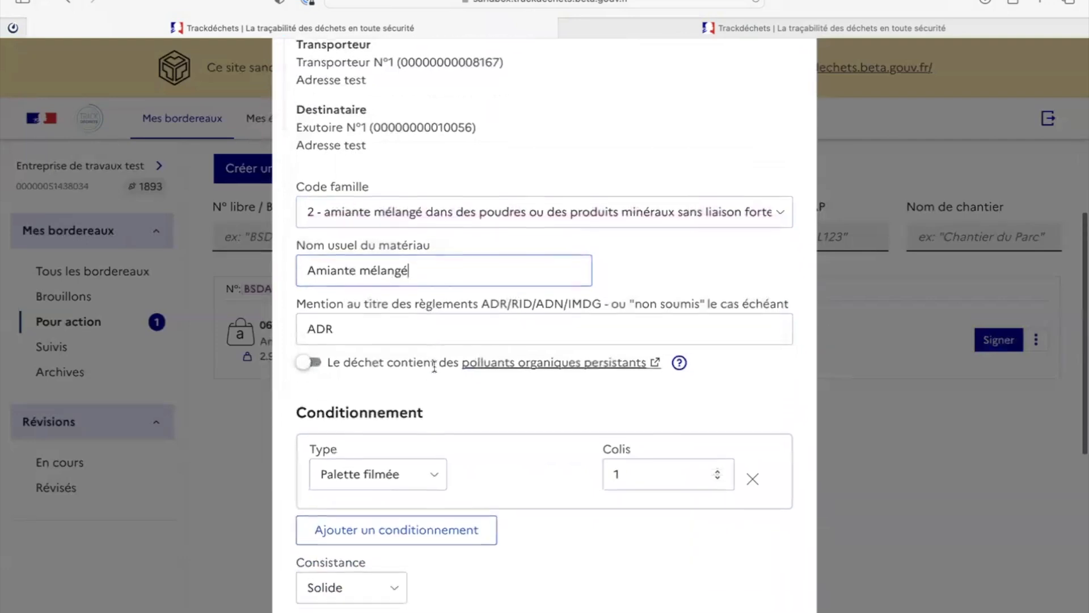
scroll(358, 309, "down", 3)
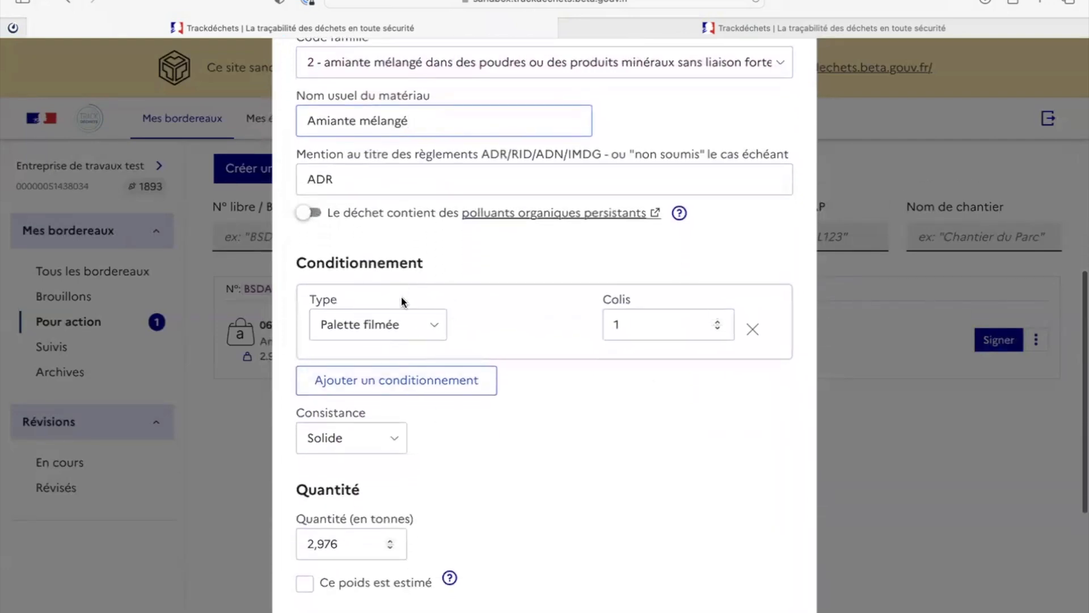
scroll(401, 295, "down", 2)
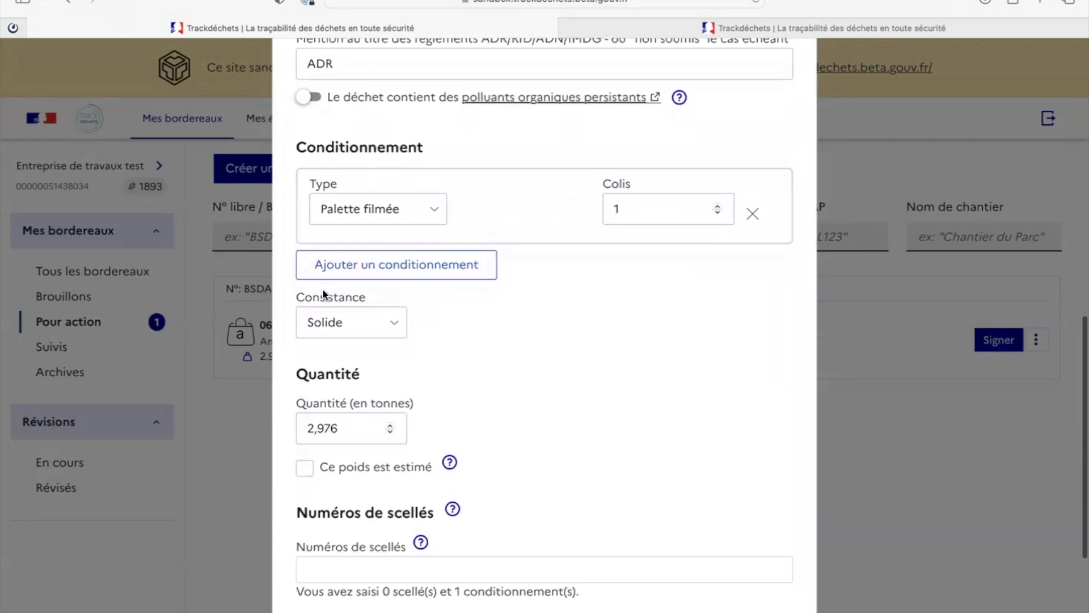
scroll(324, 292, "down", 2)
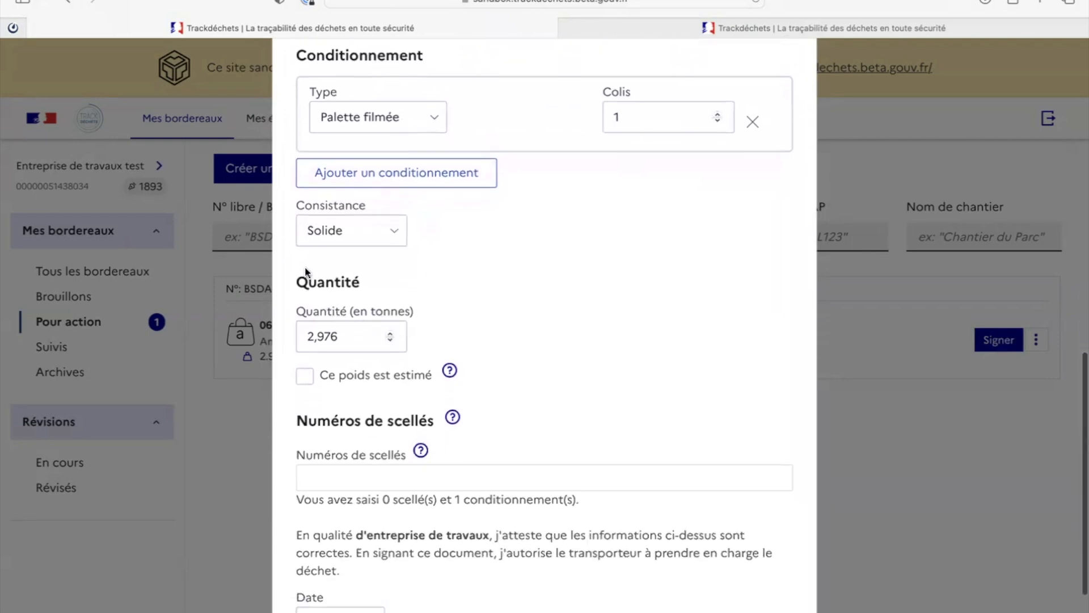
Step: Add the seal number XXXX to the BSDA's Numéros de scellés
scroll(353, 397, "down", 2)
left_click(345, 394)
type("XXXX,")
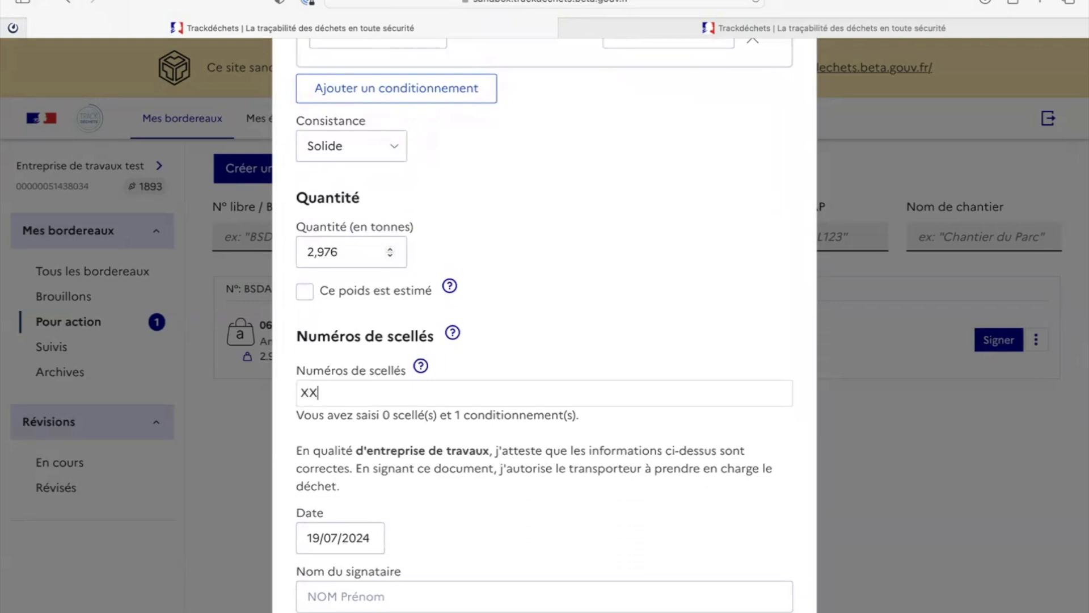
scroll(545, 340, "down", 2)
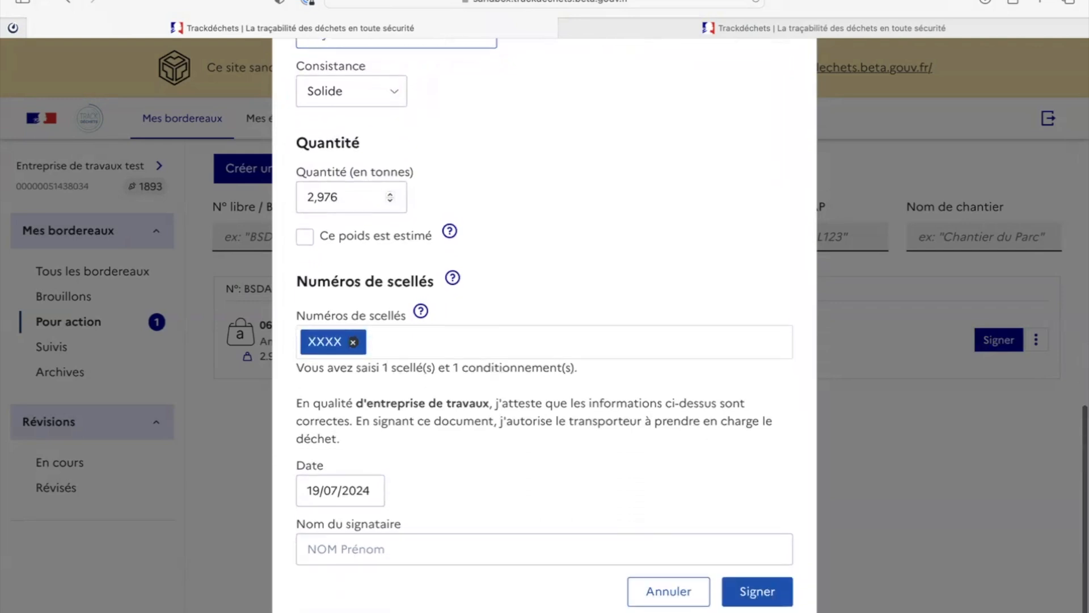
Step: Sign the BSDA as entreprise de travaux with the signatory's name, and check its status among the Suivis forms
left_click(350, 514)
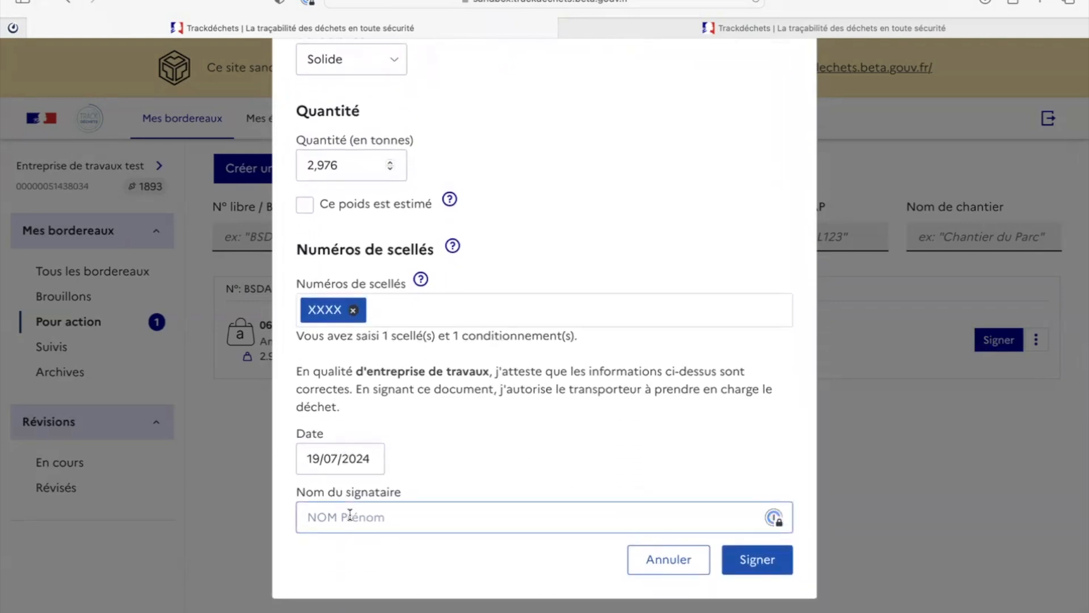
type("Mr entreprise de travaux")
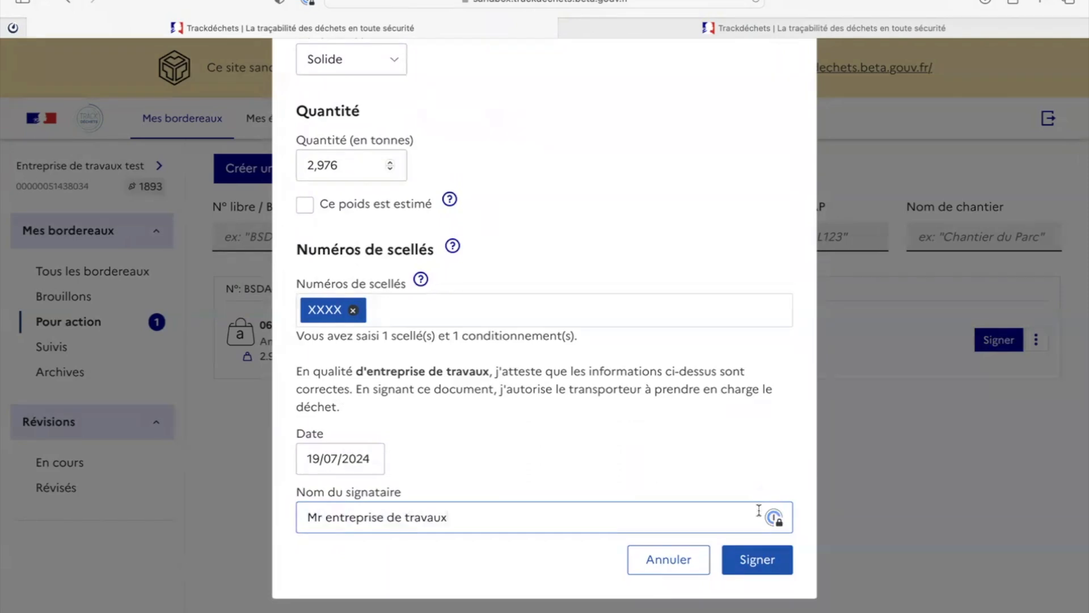
left_click(757, 559)
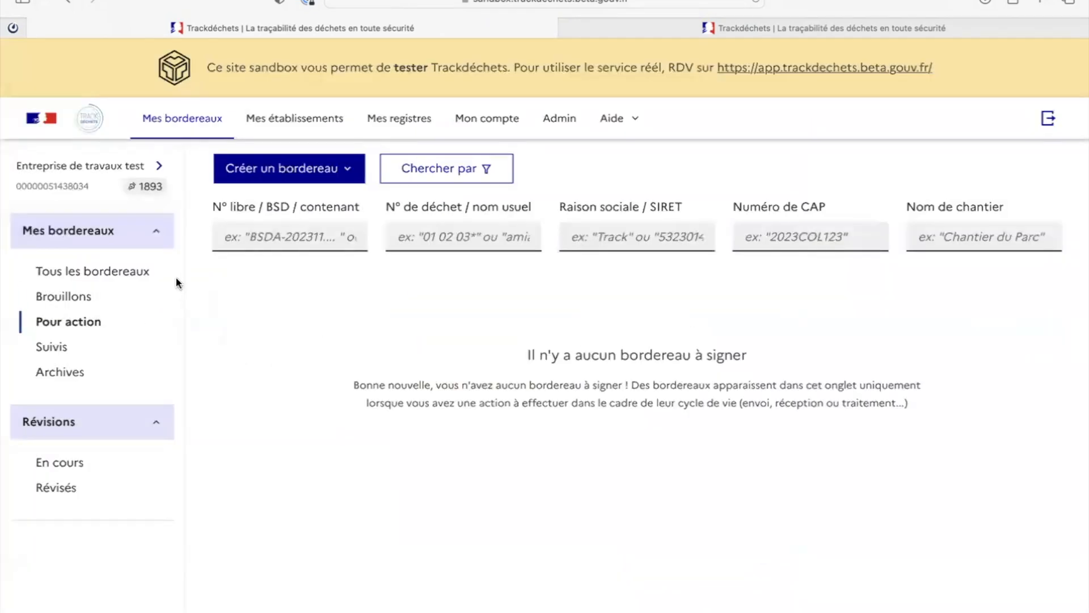
left_click(63, 348)
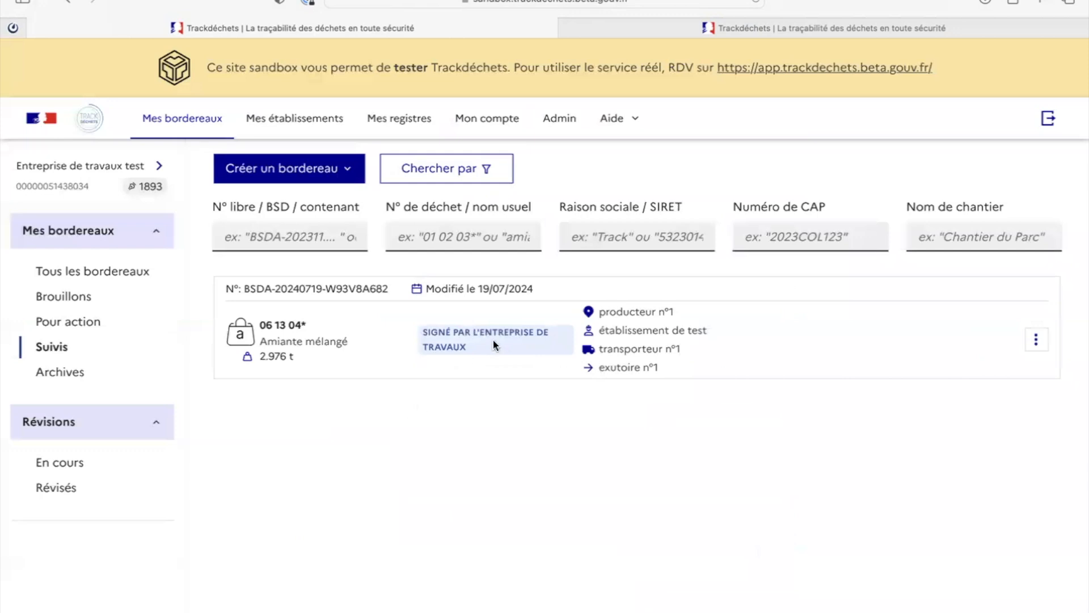
left_click_drag(490, 341, 415, 328)
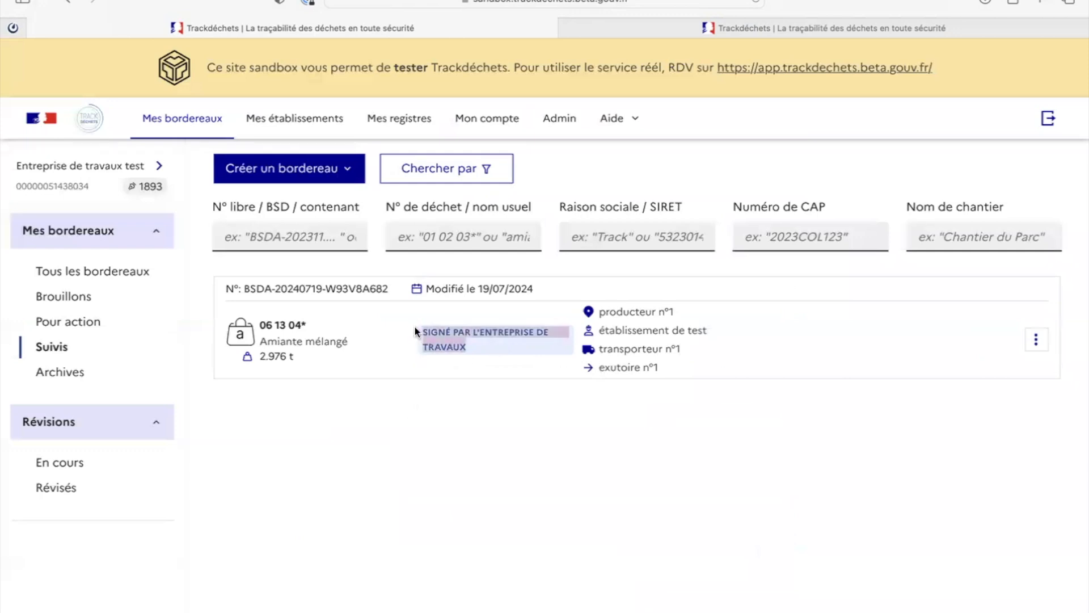